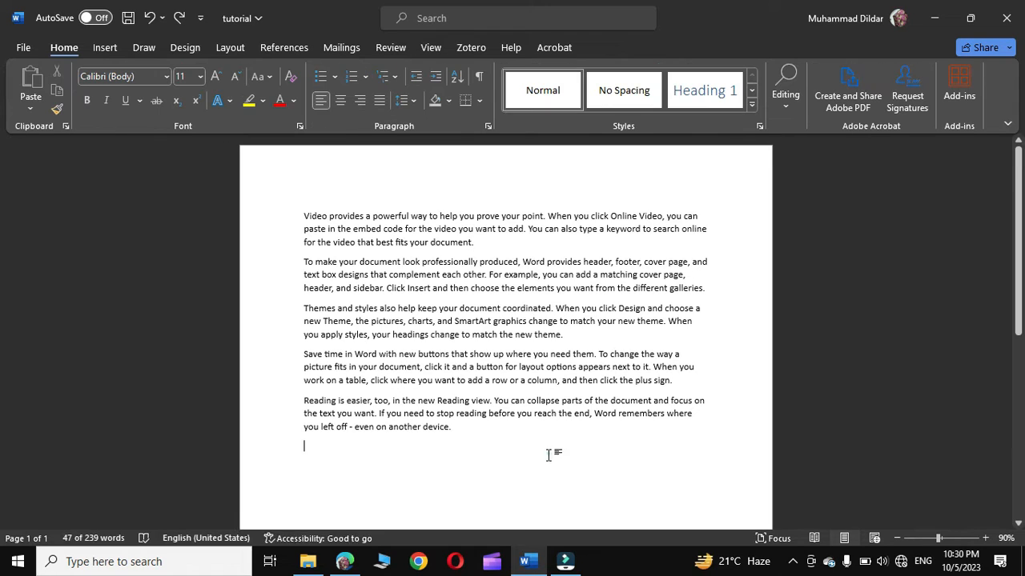
Open the form for a new citation source at the end of the first paragraph, before its final period.
{"action": "left_click", "coordinate": [548, 452]}
{"action": "left_click_drag", "start_coordinate": [305, 214], "coordinate": [461, 246]}
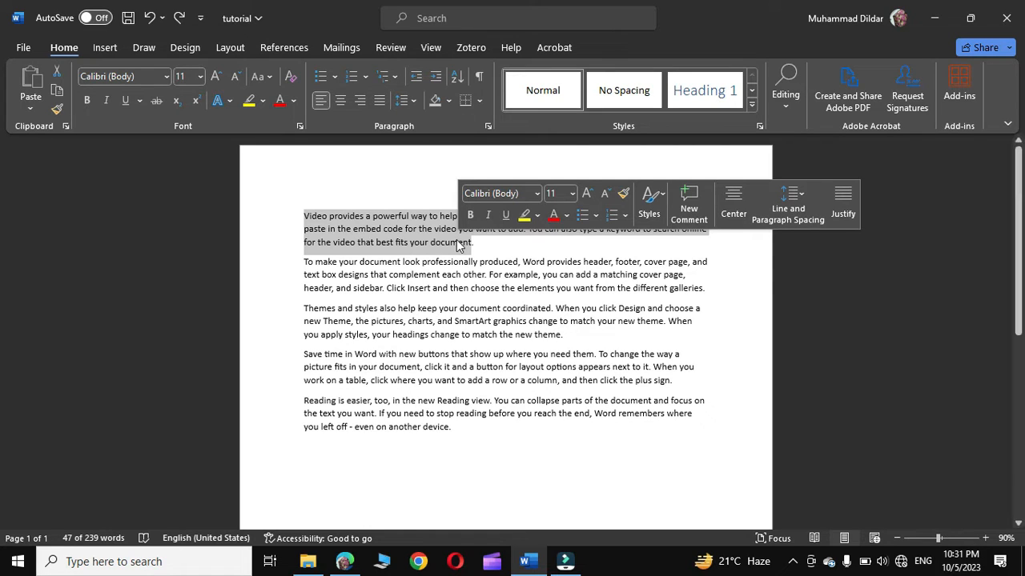
{"action": "left_click", "coordinate": [490, 246]}
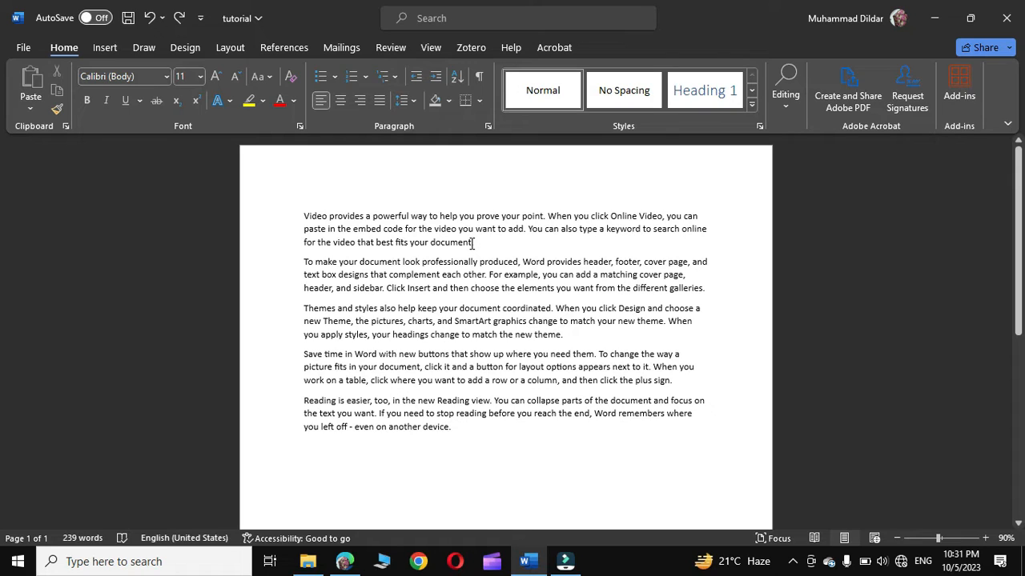
{"action": "left_click", "coordinate": [287, 48]}
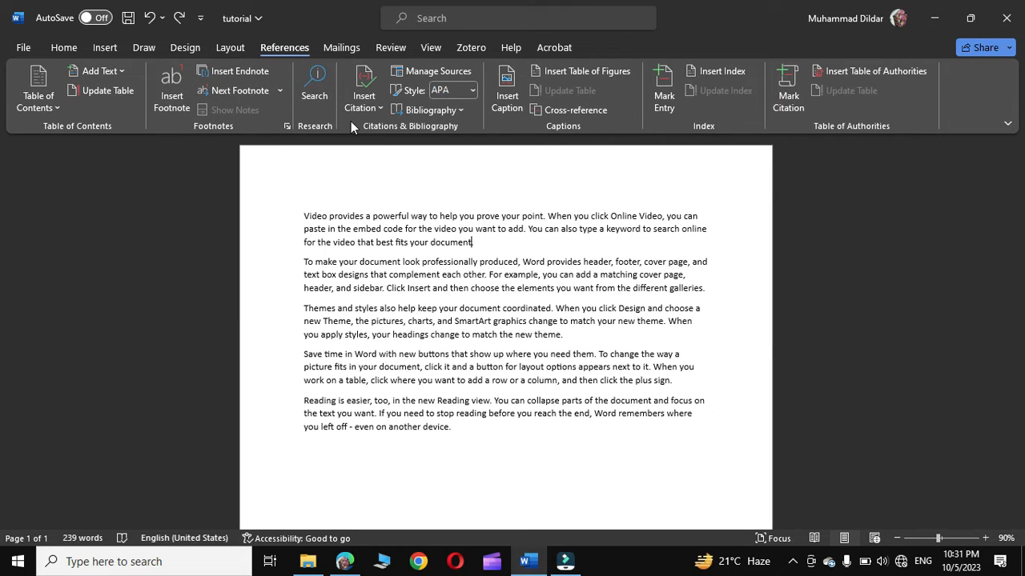
{"action": "left_click", "coordinate": [379, 104]}
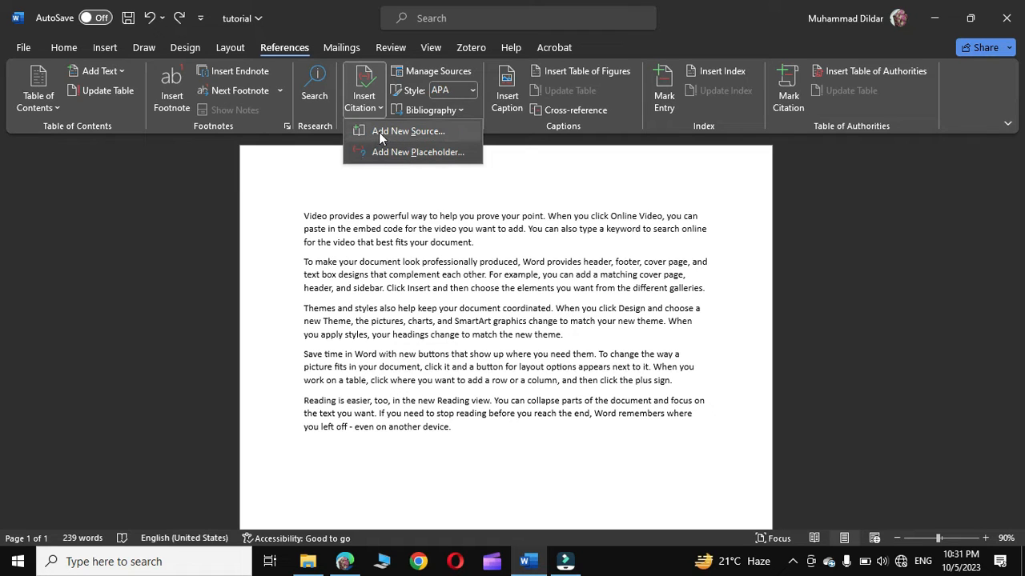
{"action": "left_click", "coordinate": [379, 132]}
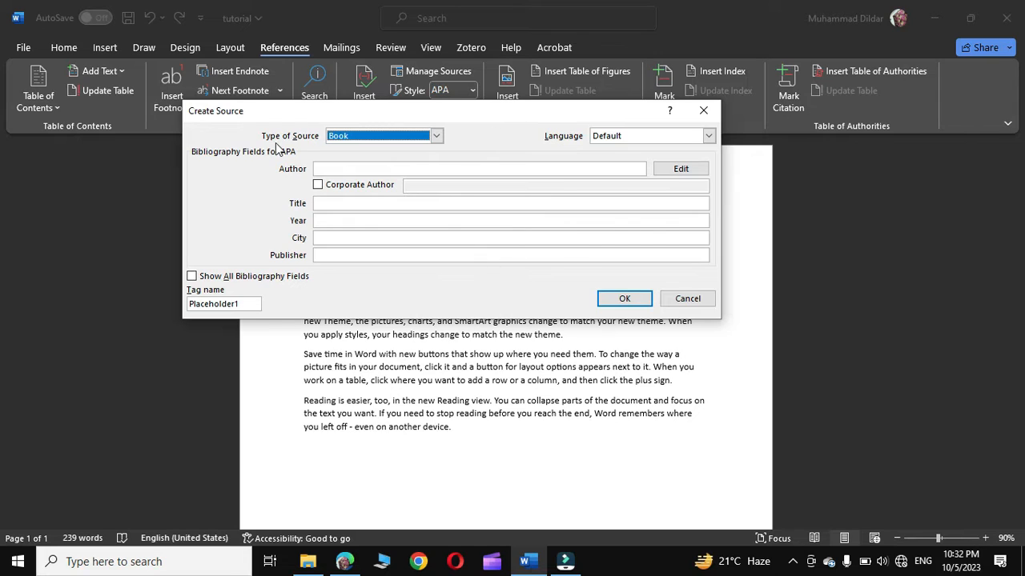
Set the new source's type to Journal Article.
{"action": "left_click", "coordinate": [437, 136]}
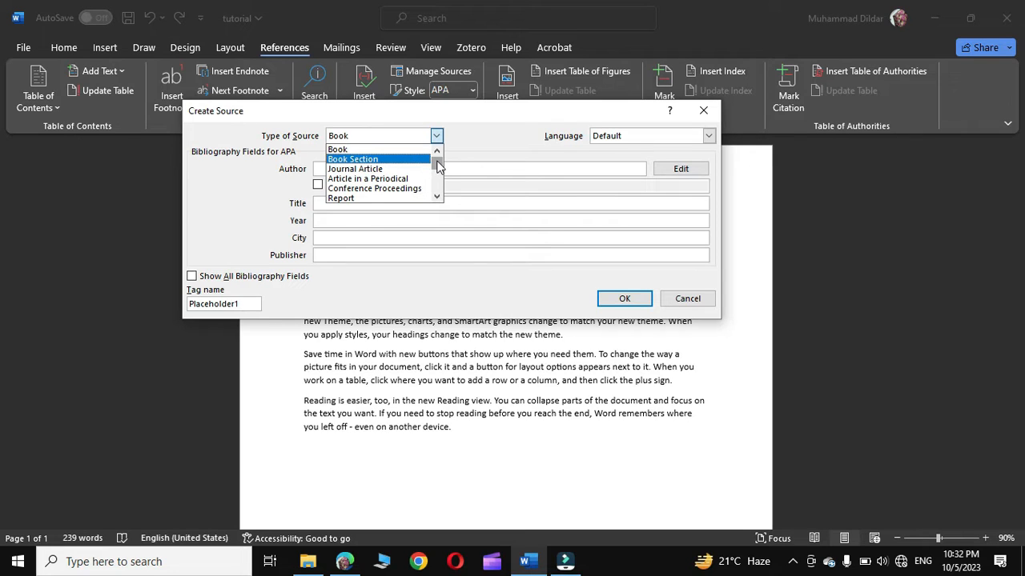
{"action": "scroll", "coordinate": [439, 166], "scroll_direction": "down", "scroll_amount": 4}
{"action": "scroll", "coordinate": [437, 160], "scroll_direction": "up", "scroll_amount": 4}
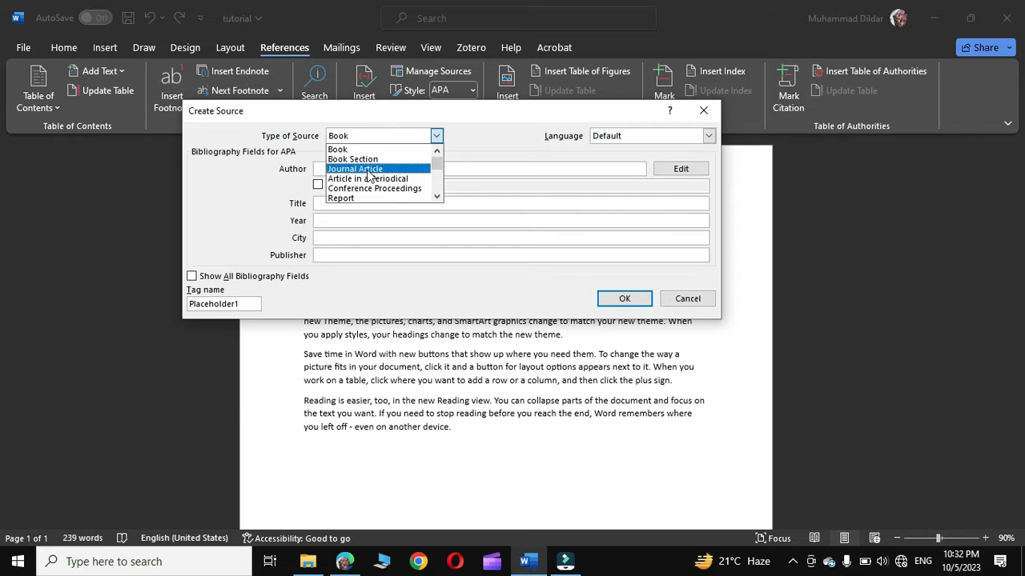
{"action": "left_click", "coordinate": [368, 169]}
Copy the first author's name from the article PDF in Edge and paste it as the source's author in Word.
{"action": "left_click", "coordinate": [323, 169]}
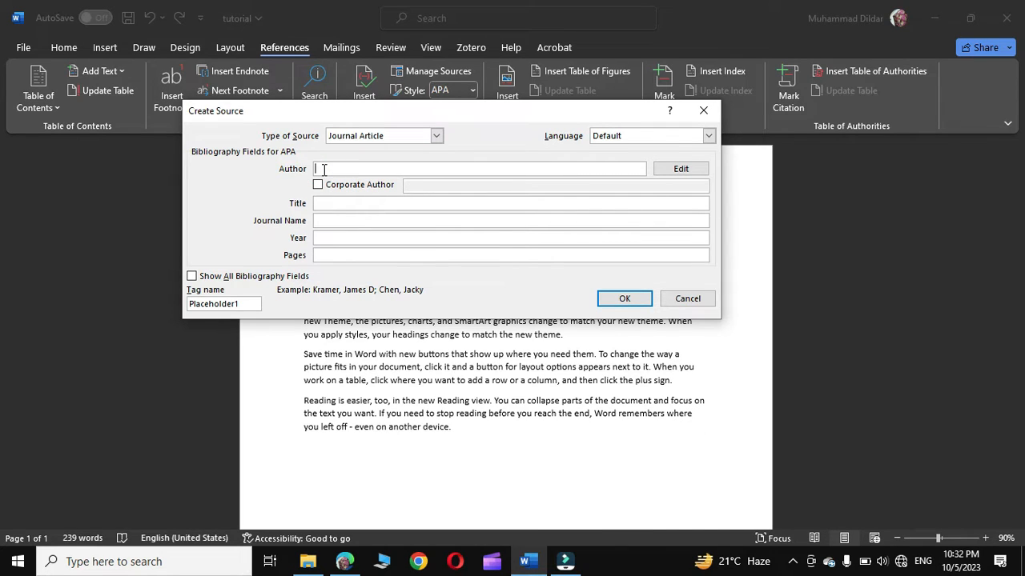
{"action": "key", "text": "alt+Tab"}
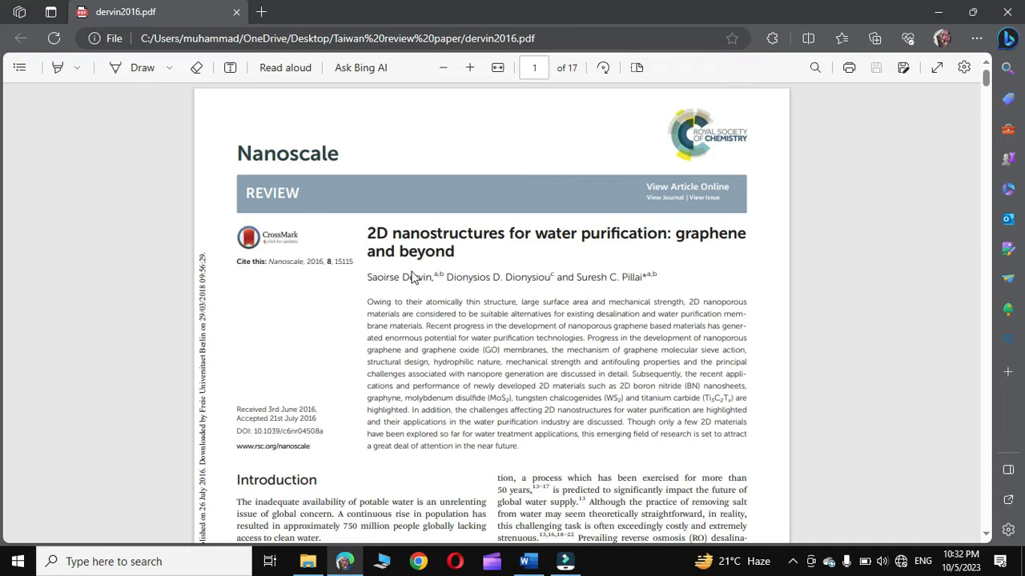
{"action": "left_click_drag", "start_coordinate": [367, 277], "coordinate": [432, 280]}
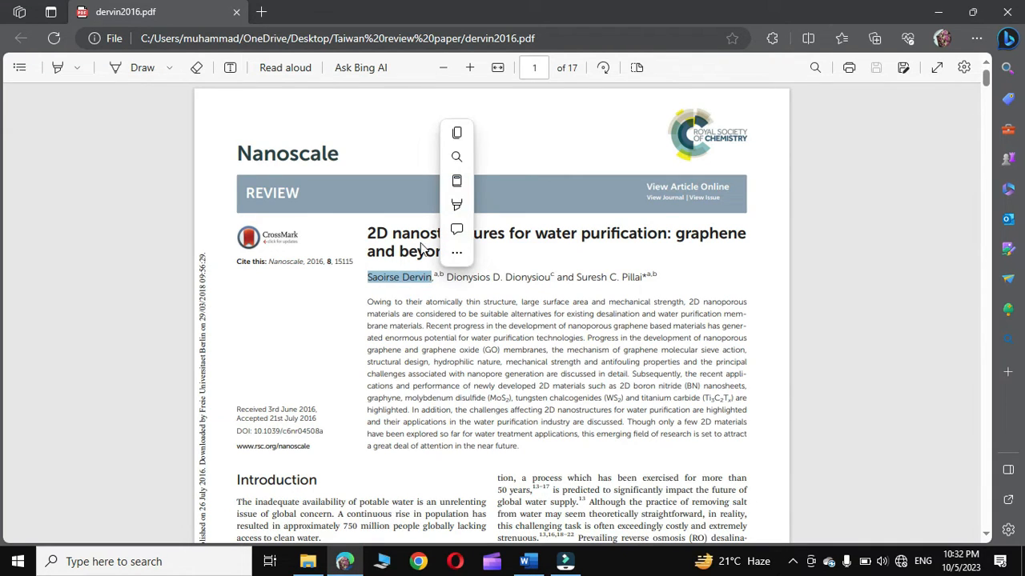
{"action": "left_click", "coordinate": [457, 135]}
{"action": "key", "text": "alt+Tab"}
{"action": "left_click", "coordinate": [324, 168]}
{"action": "right_click", "coordinate": [324, 168]}
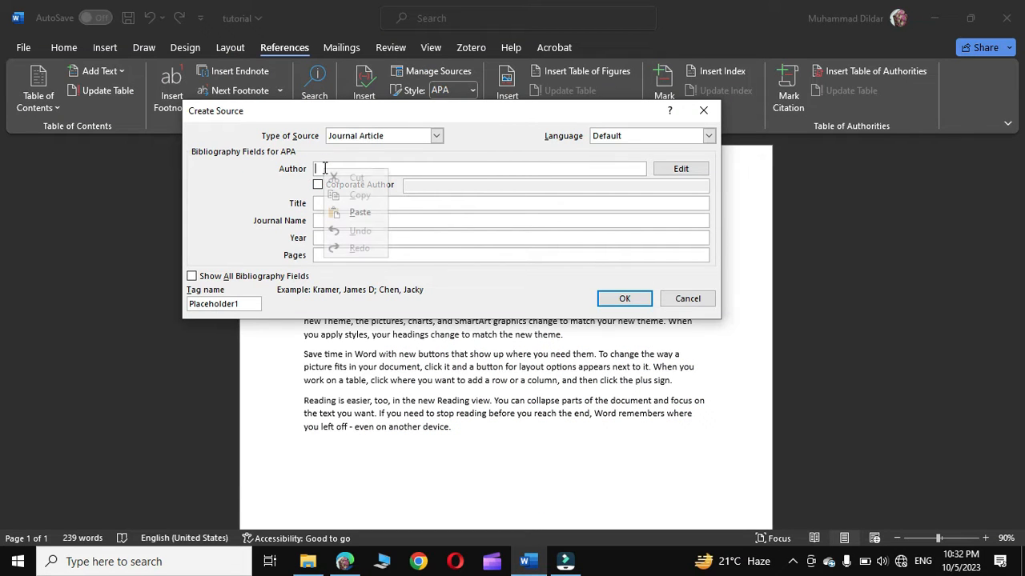
{"action": "left_click", "coordinate": [349, 213]}
Copy the article title from the PDF in Edge and enter "2D nanostructures for water purification: graphene" as the source's title in Word.
{"action": "left_click", "coordinate": [314, 206]}
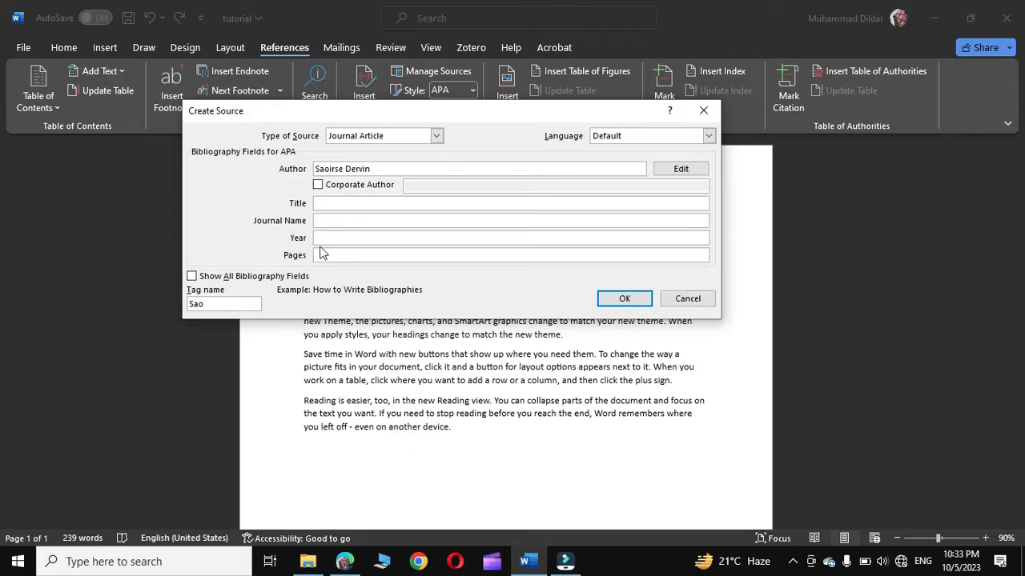
{"action": "mouse_move", "coordinate": [345, 561]}
{"action": "left_click", "coordinate": [338, 507]}
{"action": "left_click_drag", "start_coordinate": [368, 233], "coordinate": [449, 250]}
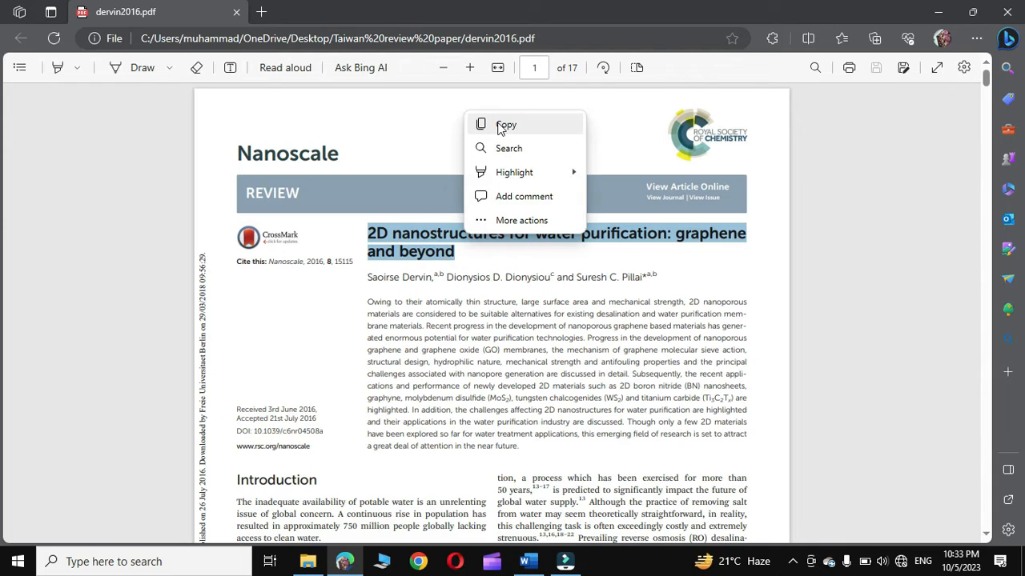
{"action": "left_click", "coordinate": [500, 127]}
{"action": "key", "text": "alt+Tab"}
Check the journal name in the PDF, then enter Nanoscale as the source's journal name and 2021 as its year.
{"action": "left_click", "coordinate": [323, 221]}
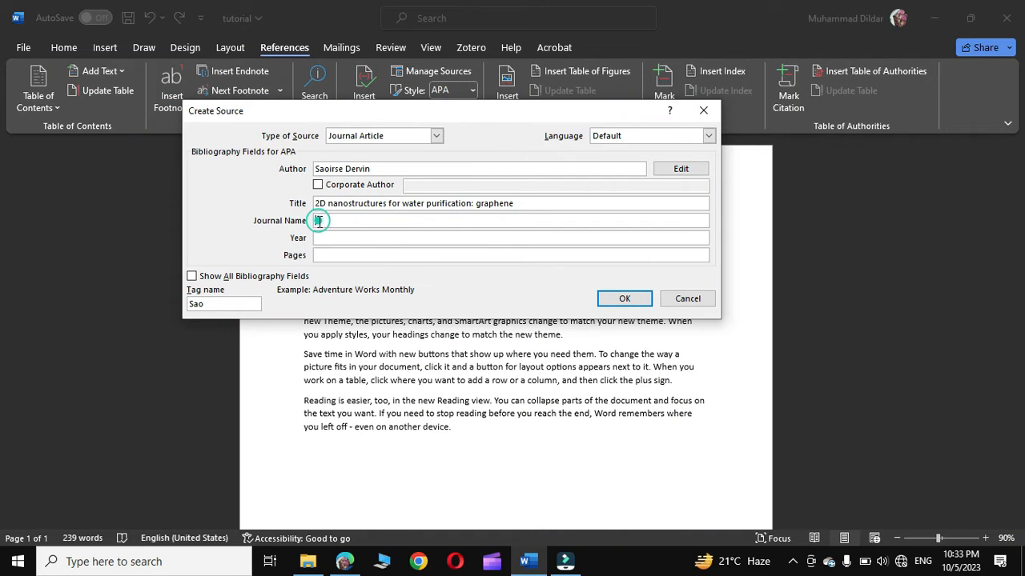
{"action": "key", "text": "alt+Tab"}
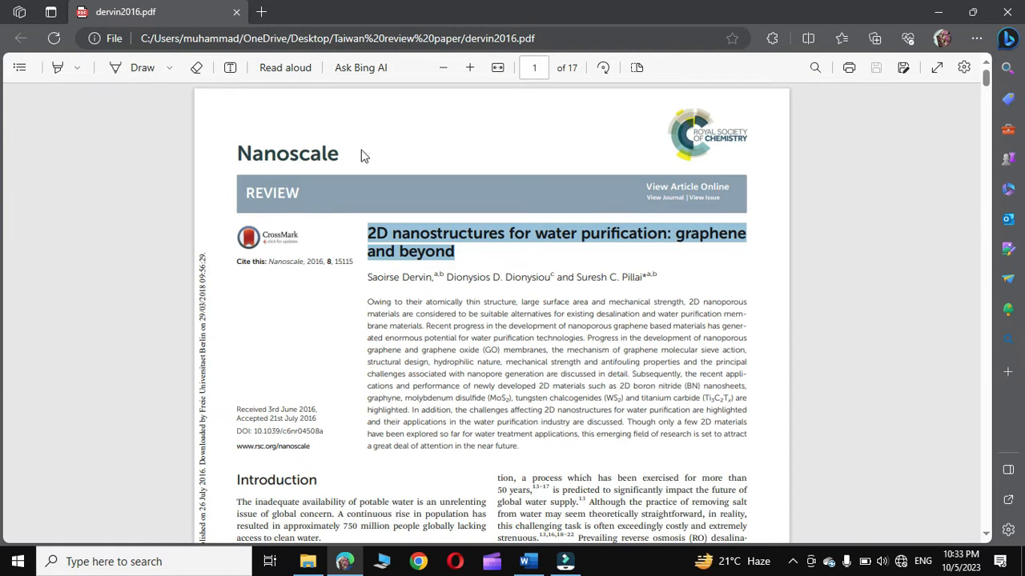
{"action": "key", "text": "alt+Tab"}
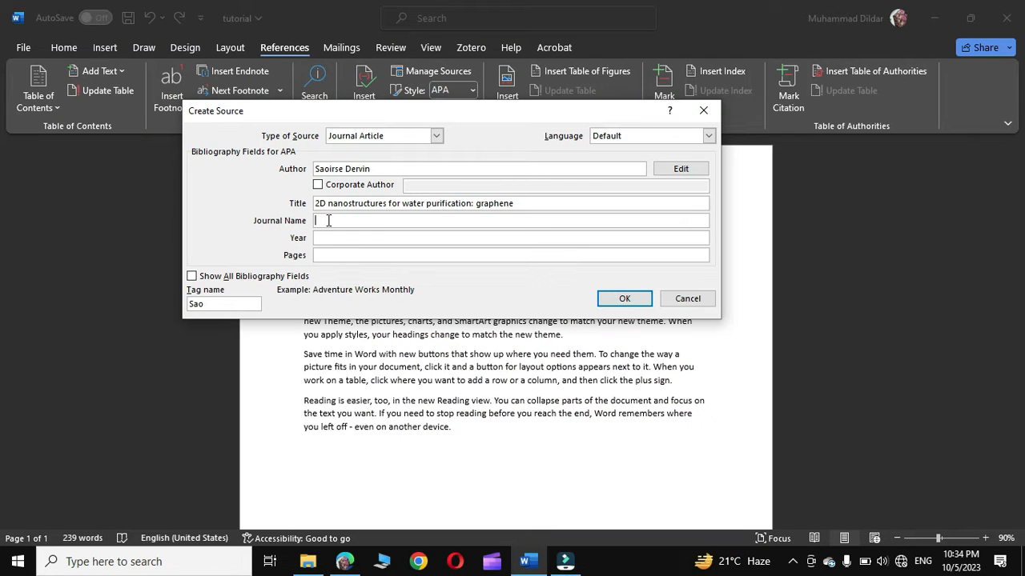
{"action": "type", "text": "Nanoscale"}
{"action": "left_click", "coordinate": [334, 237]}
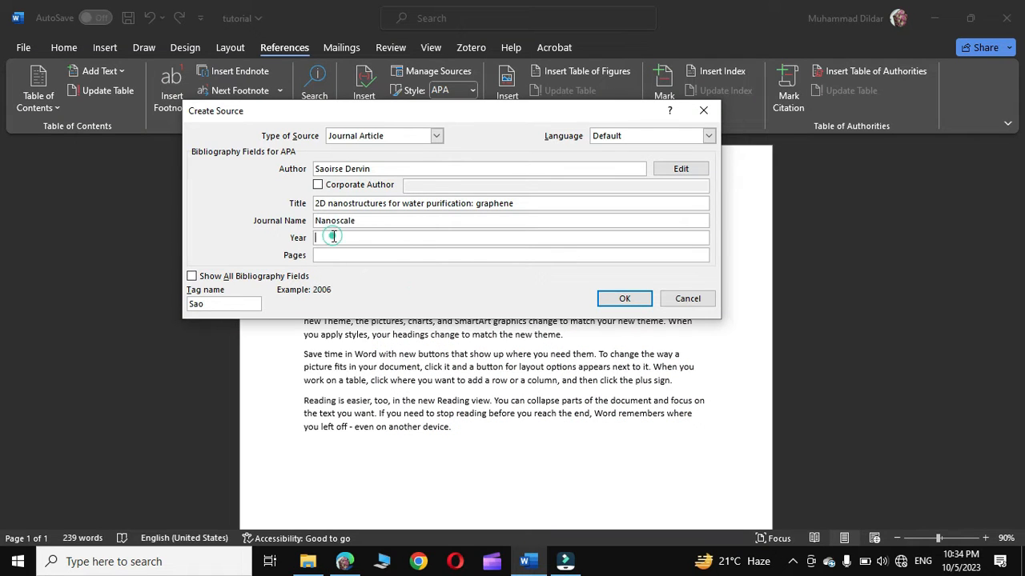
{"action": "type", "text": "2021"}
Show all bibliography fields, enter pages 45-60, and save the source to insert its citation.
{"action": "left_click", "coordinate": [192, 277]}
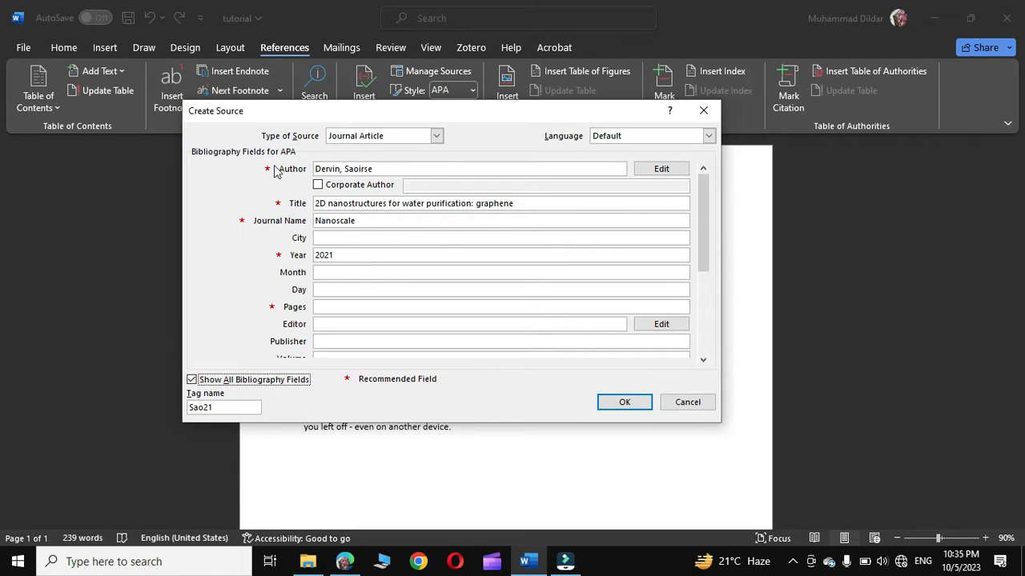
{"action": "left_click", "coordinate": [331, 308]}
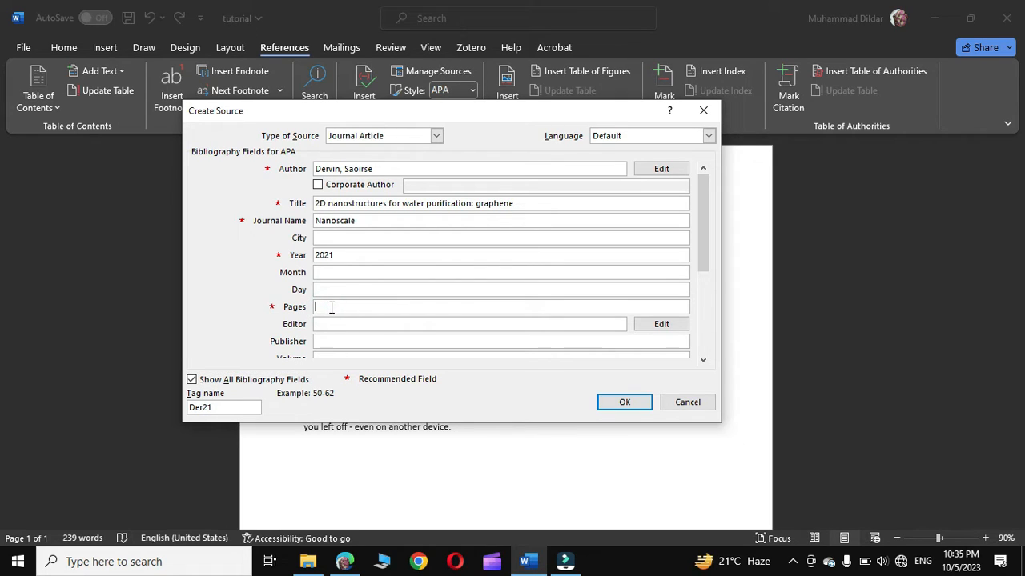
{"action": "left_click_drag", "start_coordinate": [704, 260], "coordinate": [700, 306]}
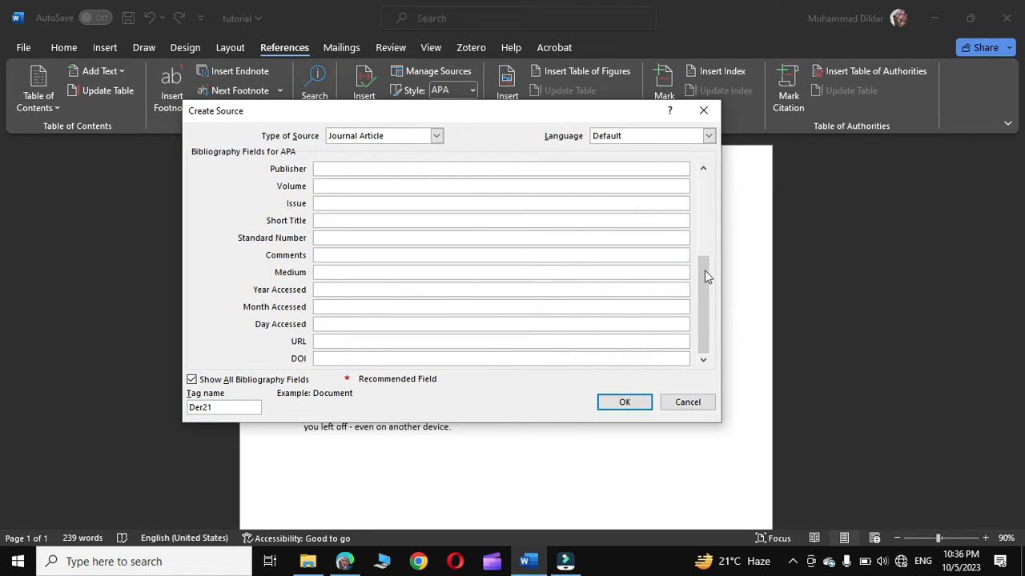
{"action": "left_click_drag", "start_coordinate": [699, 284], "coordinate": [699, 201]}
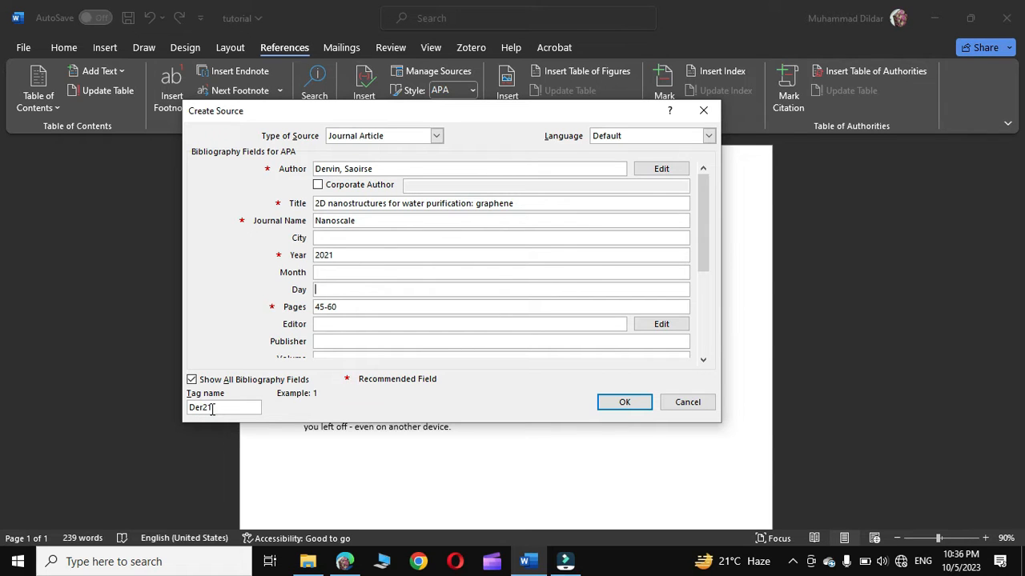
{"action": "left_click", "coordinate": [622, 403]}
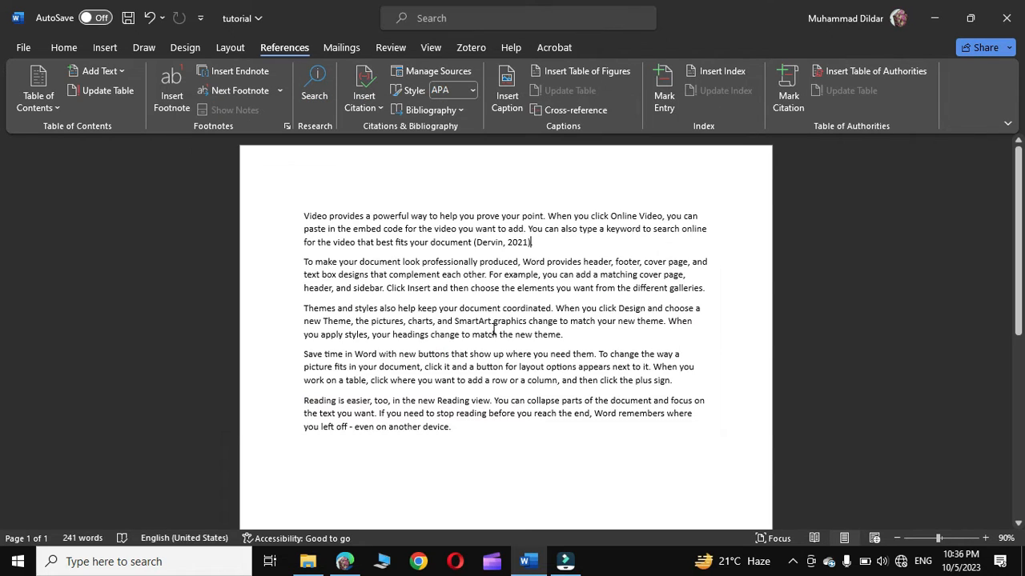
{"action": "left_click", "coordinate": [504, 244]}
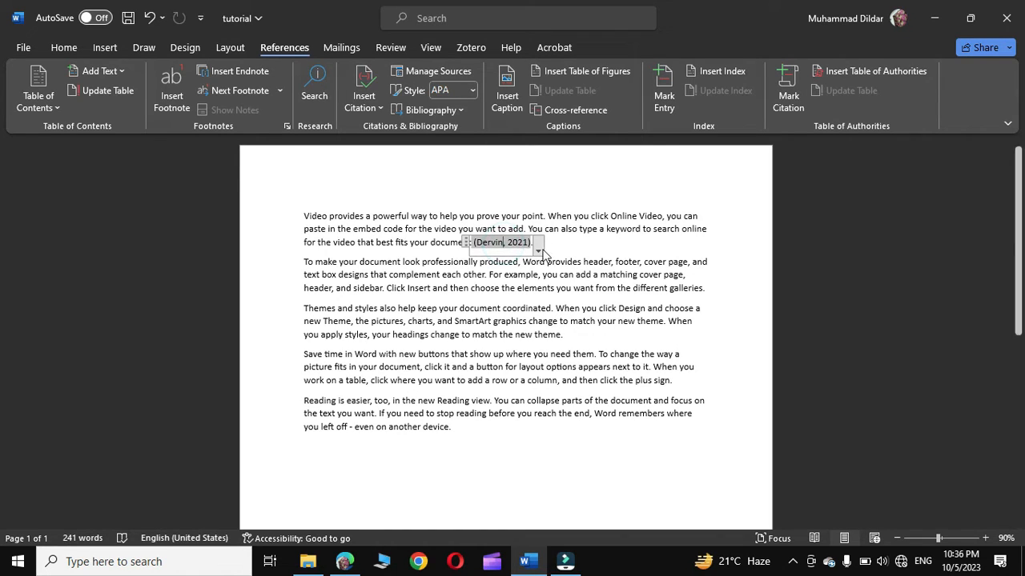
{"action": "left_click", "coordinate": [538, 251]}
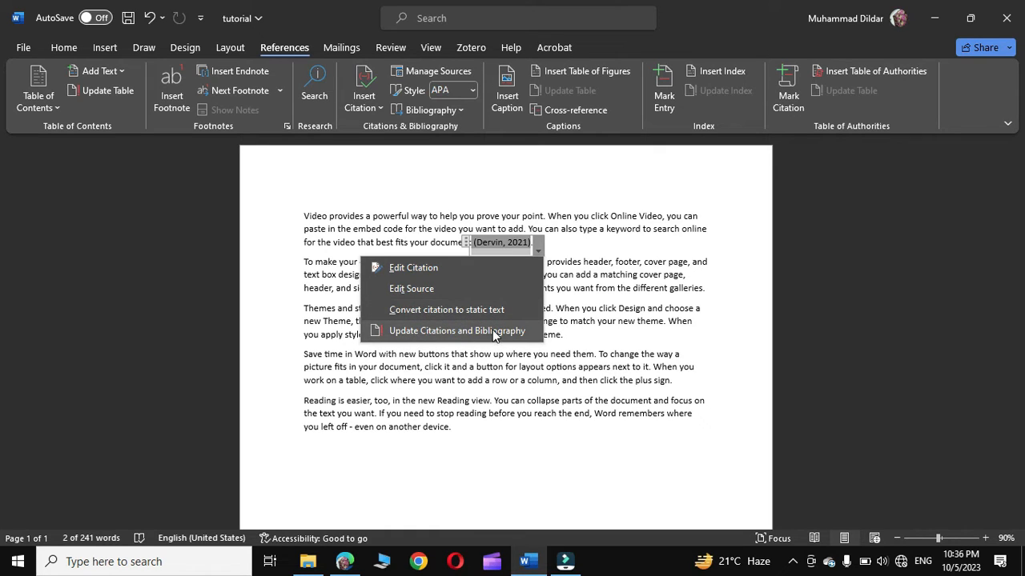
{"action": "left_click", "coordinate": [415, 269]}
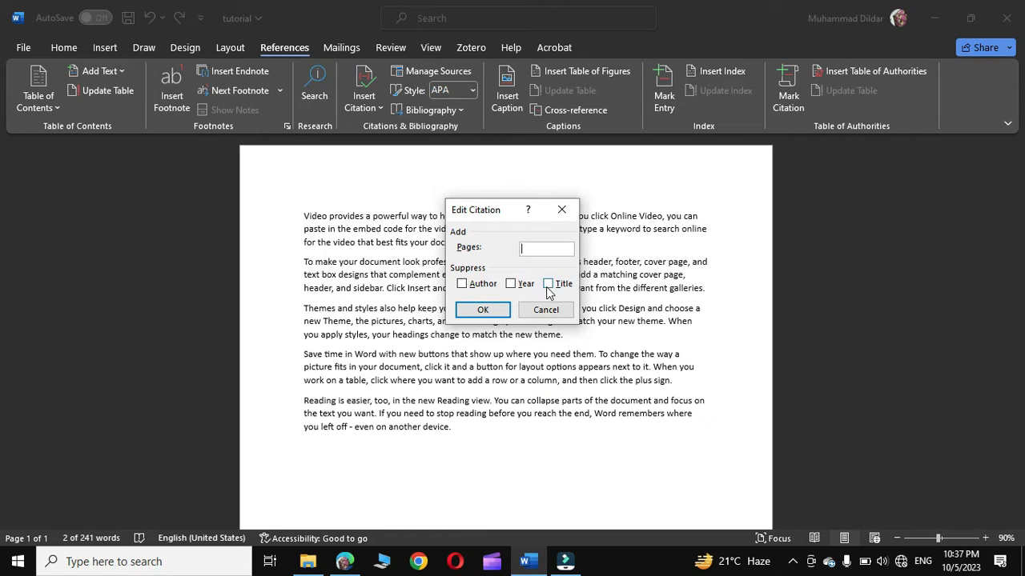
{"action": "left_click", "coordinate": [463, 285]}
{"action": "left_click", "coordinate": [546, 314]}
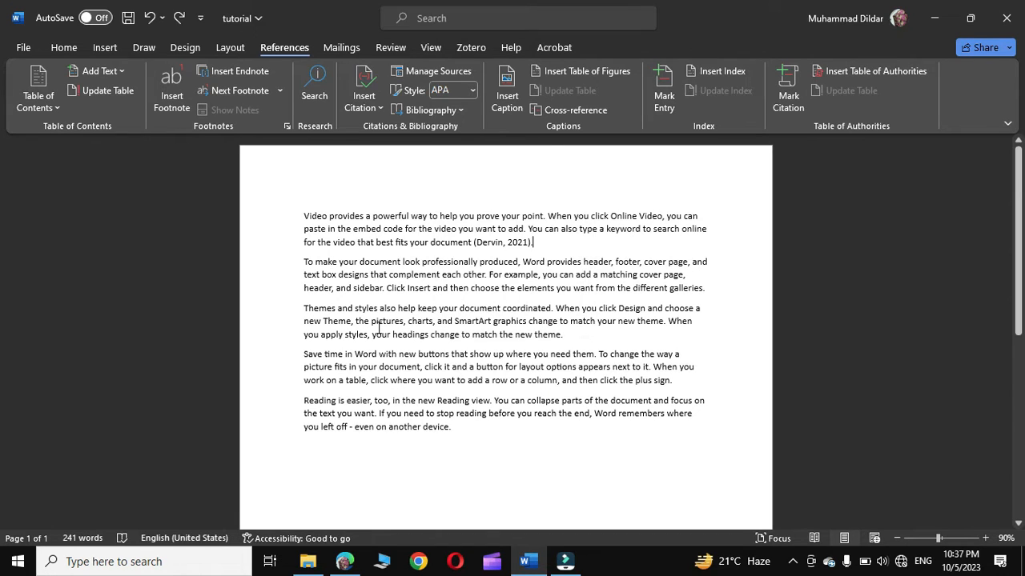
Insert a citation placeholder named Placeholder1 after the word "sidebar" in the second paragraph.
{"action": "left_click", "coordinate": [383, 289]}
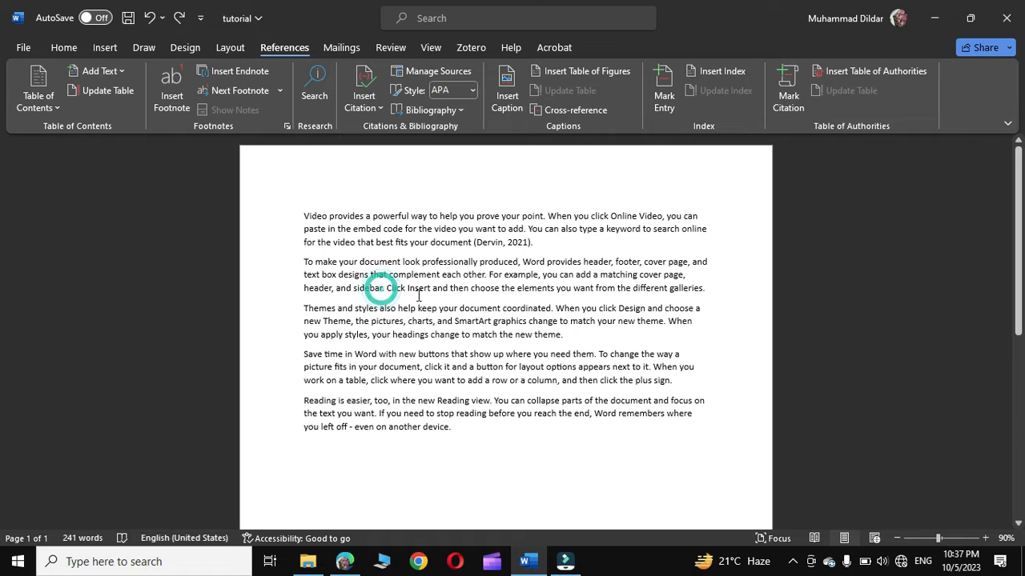
{"action": "left_click", "coordinate": [364, 104]}
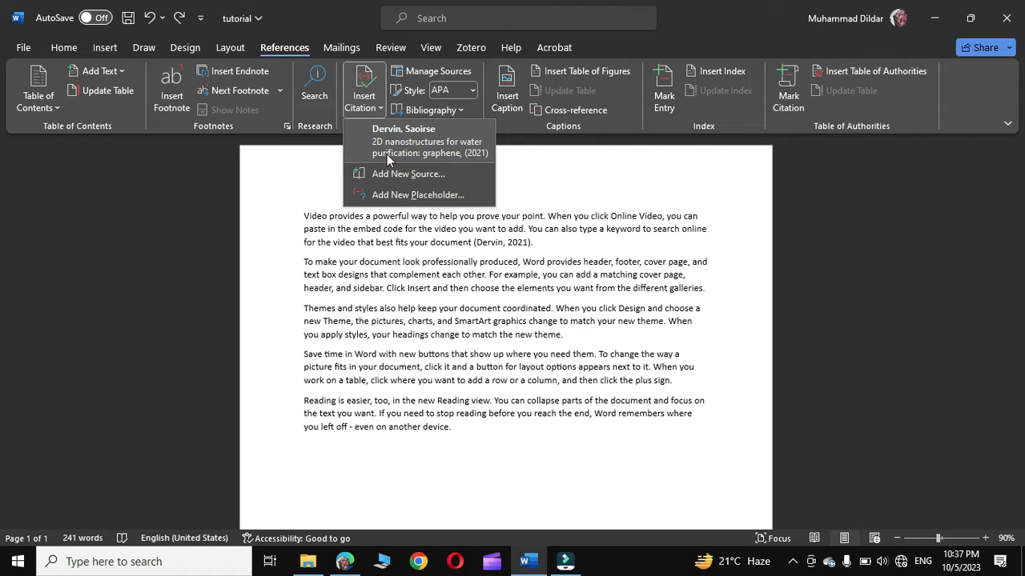
{"action": "left_click", "coordinate": [402, 196]}
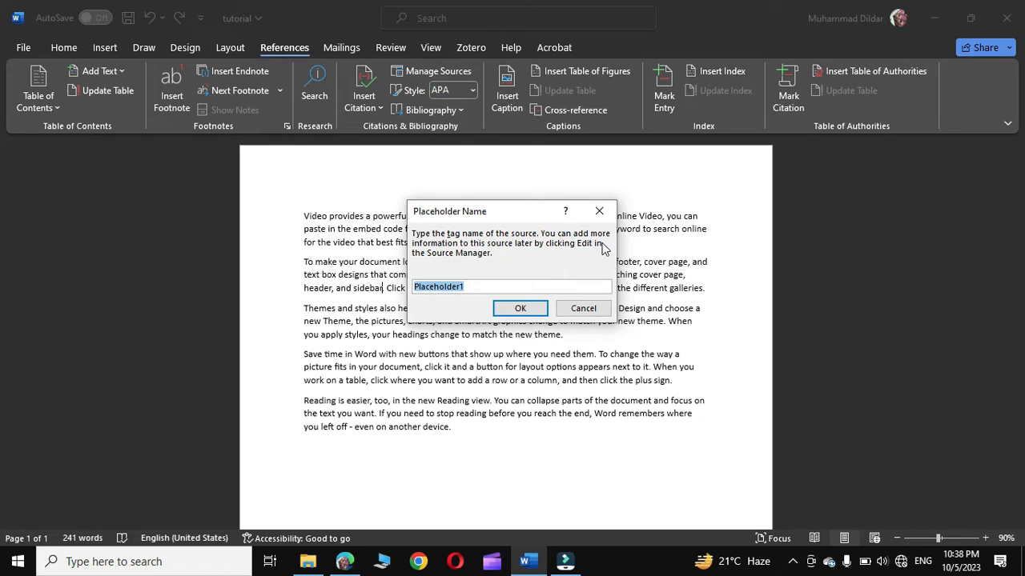
{"action": "left_click", "coordinate": [516, 317]}
Open the source of the Placeholder1 citation for editing and set its source type to Book.
{"action": "left_click", "coordinate": [416, 292]}
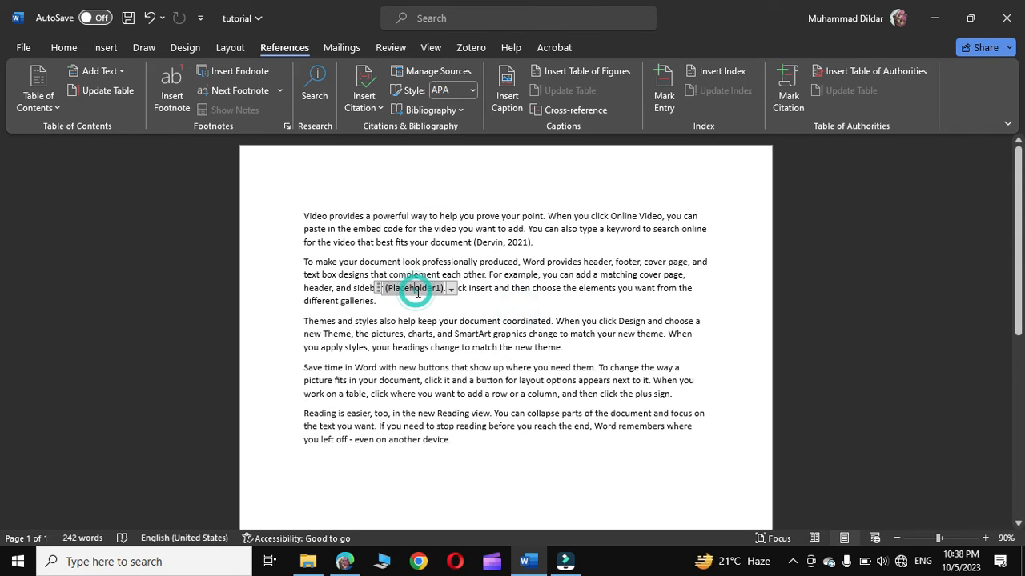
{"action": "left_click", "coordinate": [452, 292]}
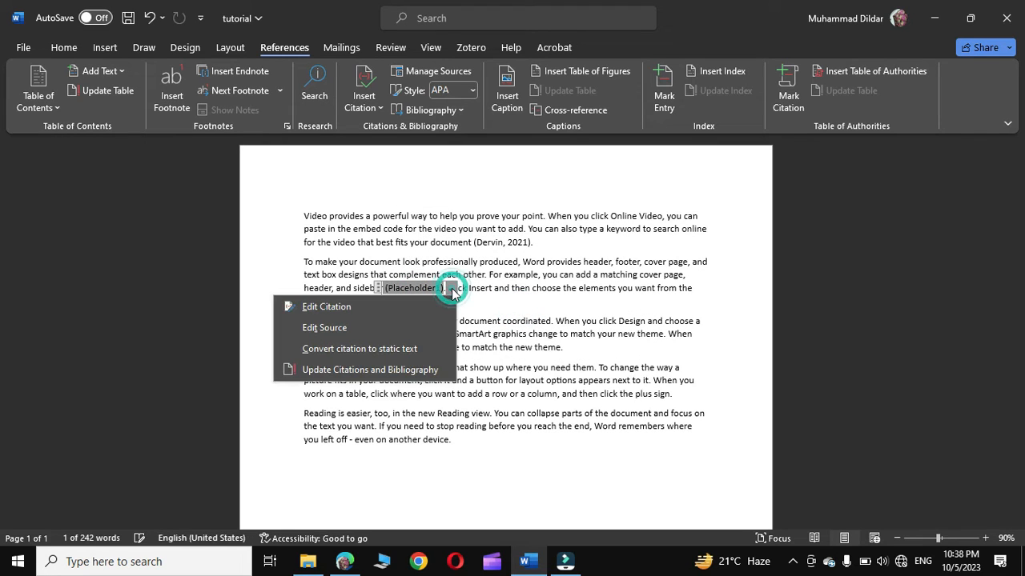
{"action": "left_click", "coordinate": [341, 329]}
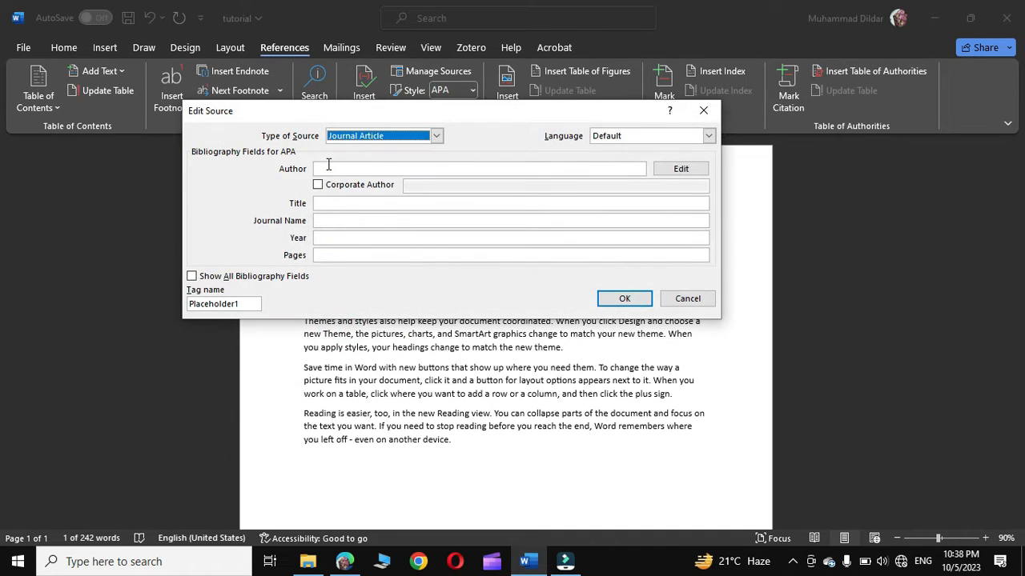
{"action": "left_click", "coordinate": [436, 136]}
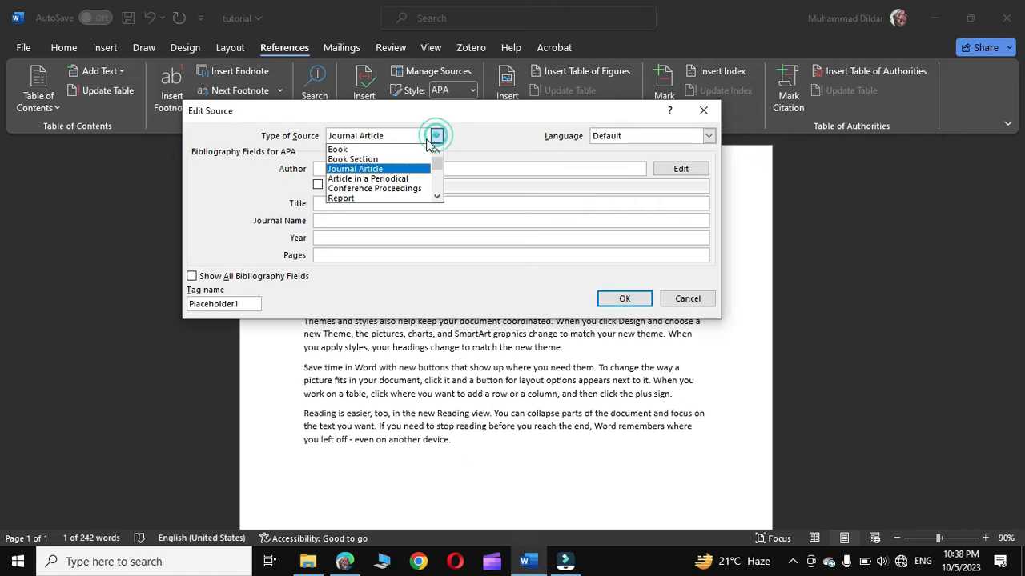
{"action": "left_click", "coordinate": [350, 152]}
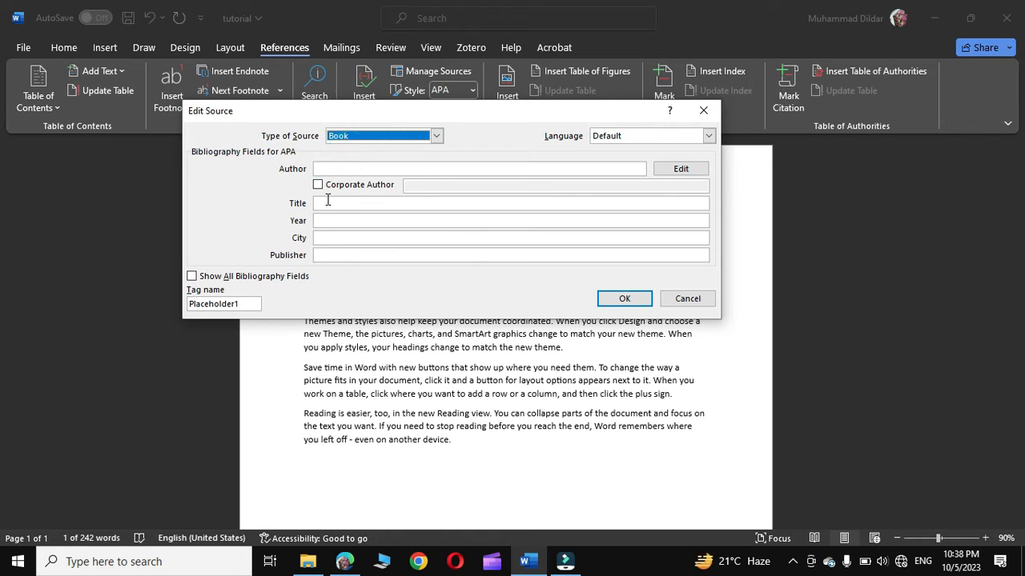
Enter the book's title "How to use MOFs for water purification", year 2020, city London and publisher Wiley limited, show all bibliography fields, and save the source.
{"action": "left_click", "coordinate": [327, 203]}
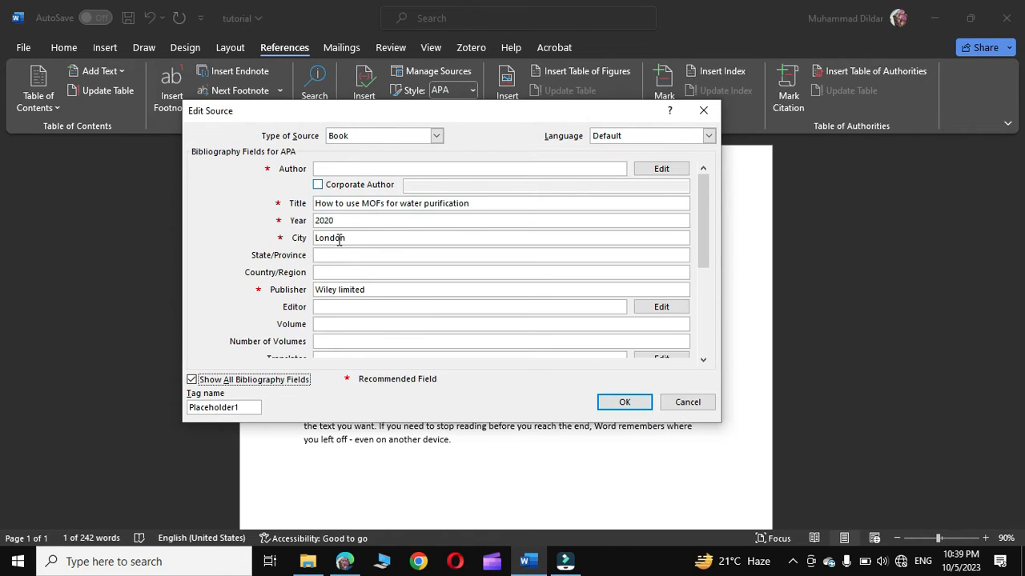
{"action": "left_click", "coordinate": [622, 402]}
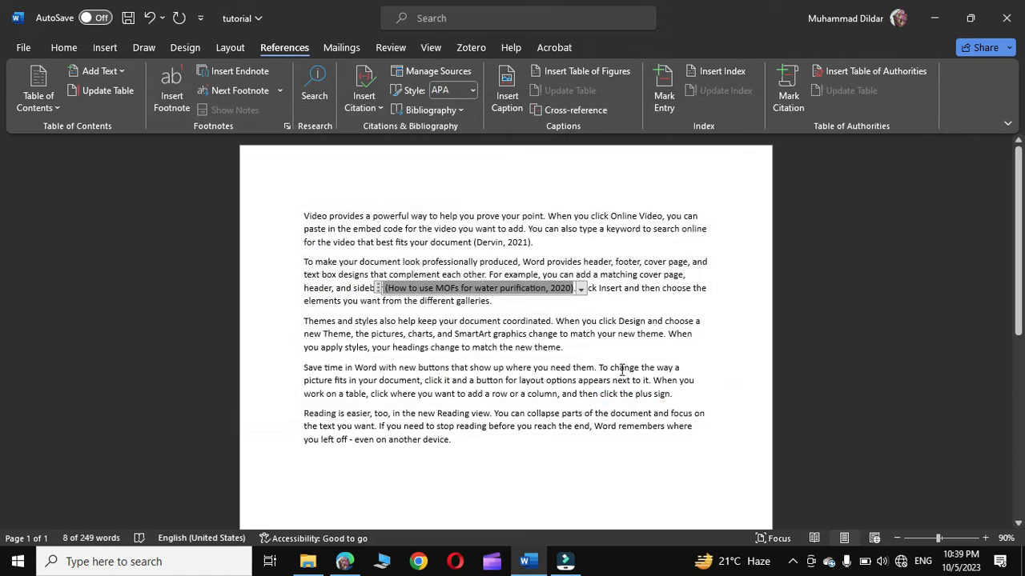
{"action": "left_click", "coordinate": [542, 320]}
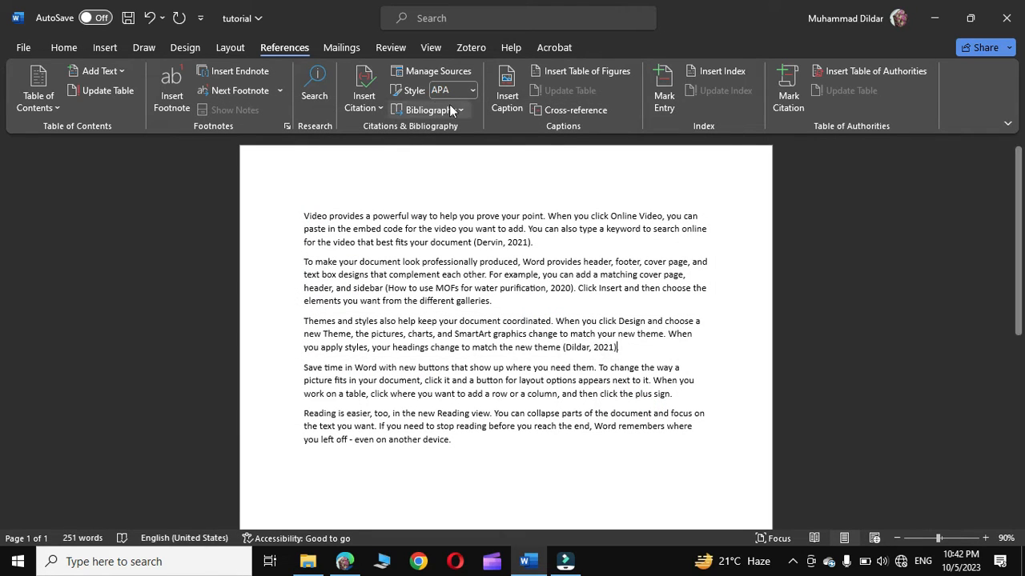
Open the Source Manager and look at the source list files available for browsing without opening one.
{"action": "left_click", "coordinate": [441, 71]}
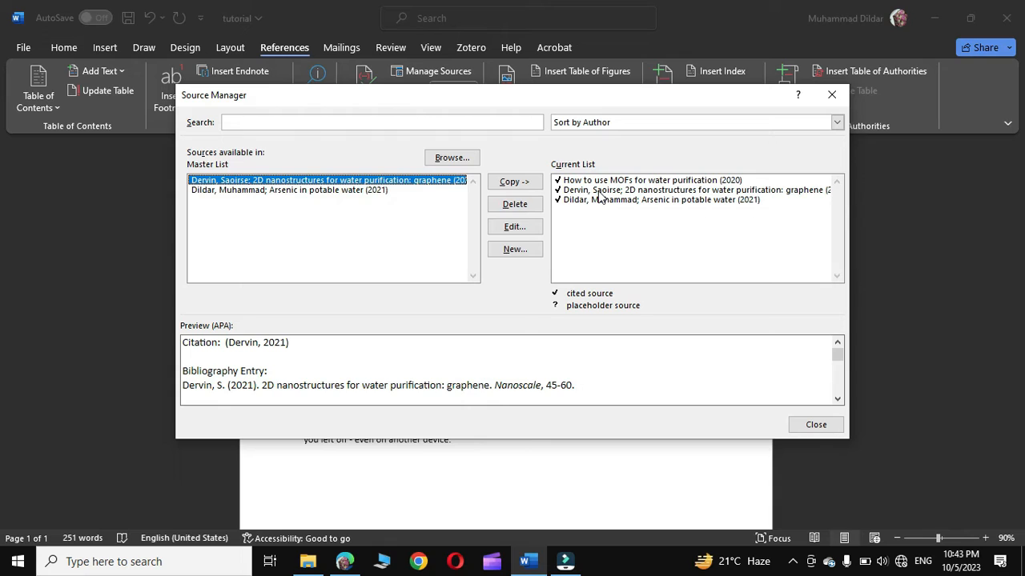
{"action": "left_click", "coordinate": [450, 158]}
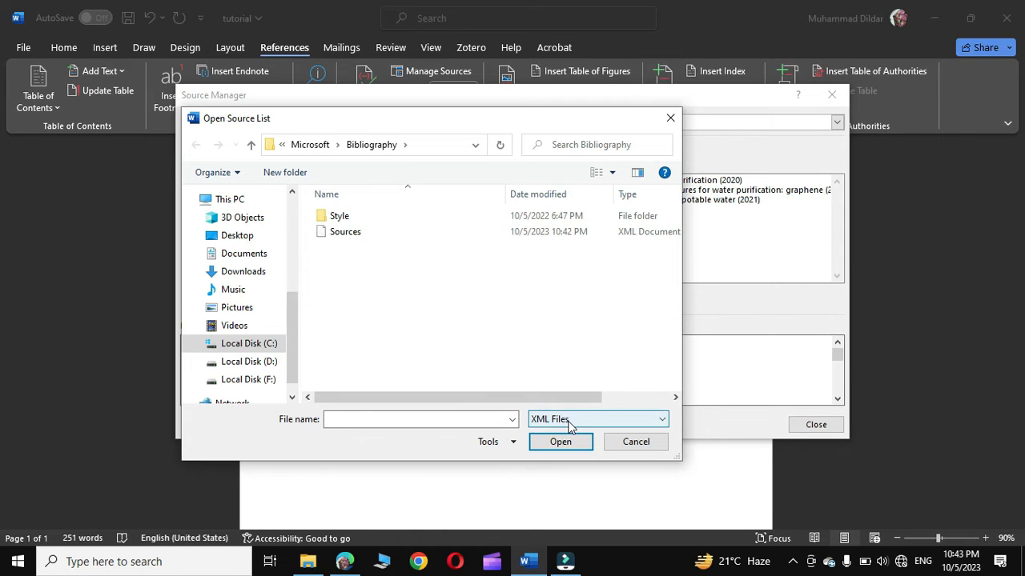
{"action": "left_click", "coordinate": [635, 445]}
Copy the "Arsenic in potable water" source from the master list to the current list, overwriting the existing source.
{"action": "left_click", "coordinate": [340, 190]}
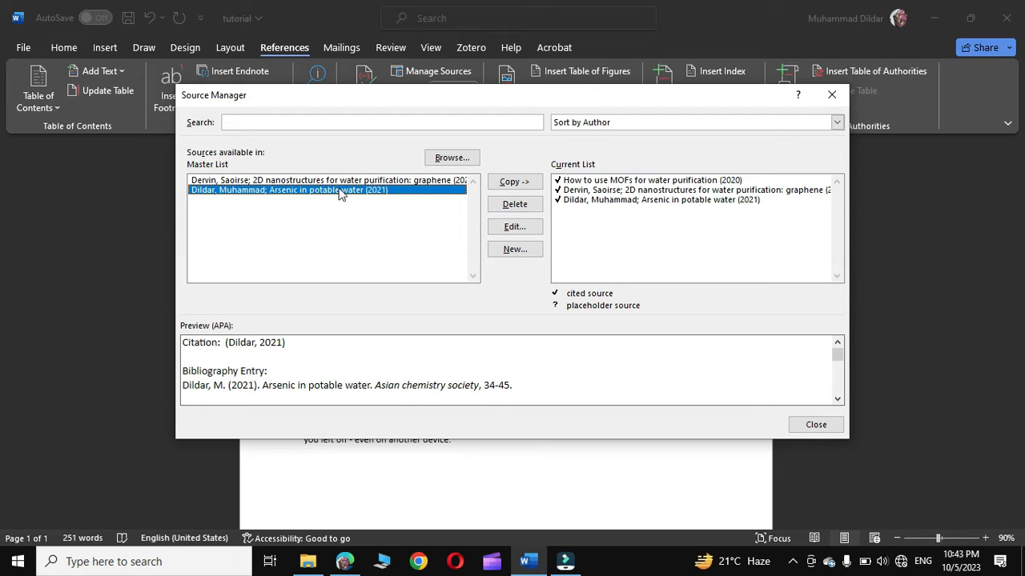
{"action": "left_click", "coordinate": [512, 182]}
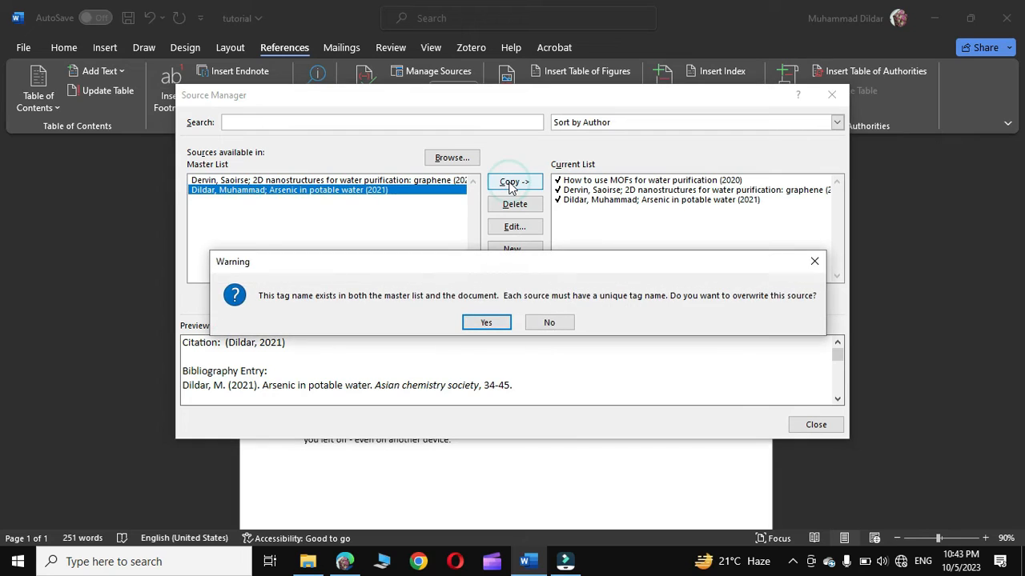
{"action": "key", "text": "Return"}
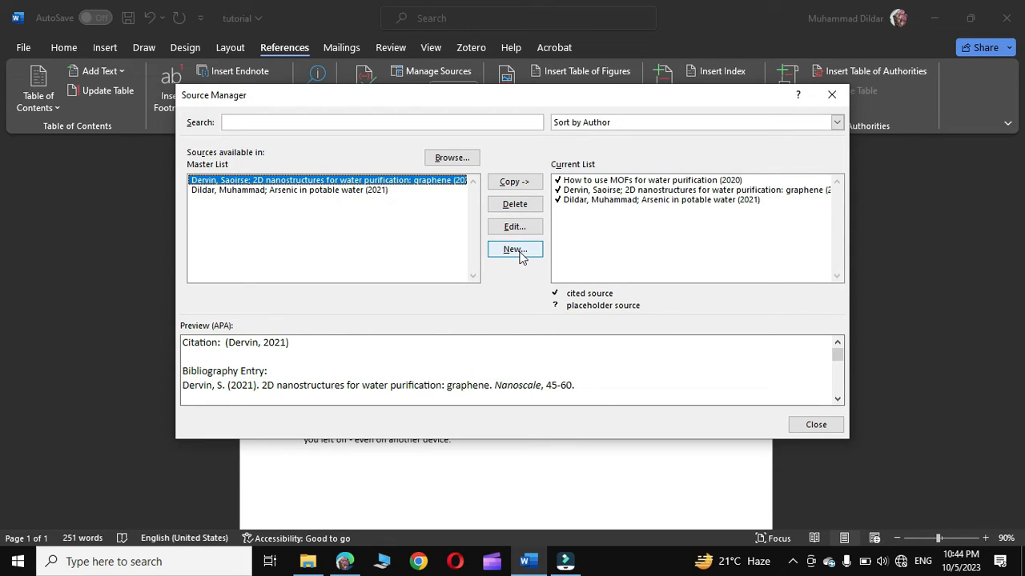
Examine the sorting options for the source lists and close the Source Manager.
{"action": "left_click", "coordinate": [836, 122]}
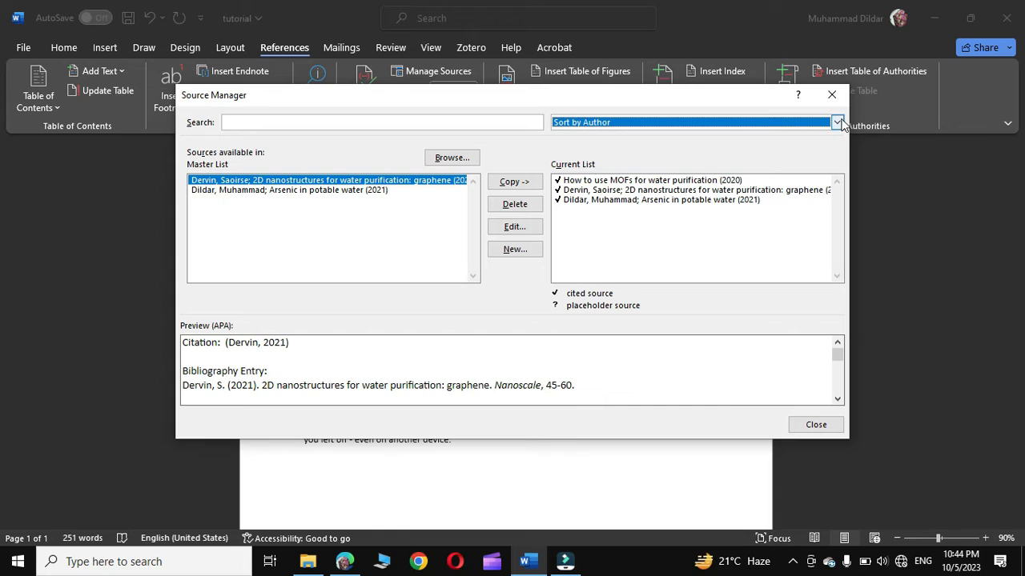
{"action": "left_click", "coordinate": [836, 122]}
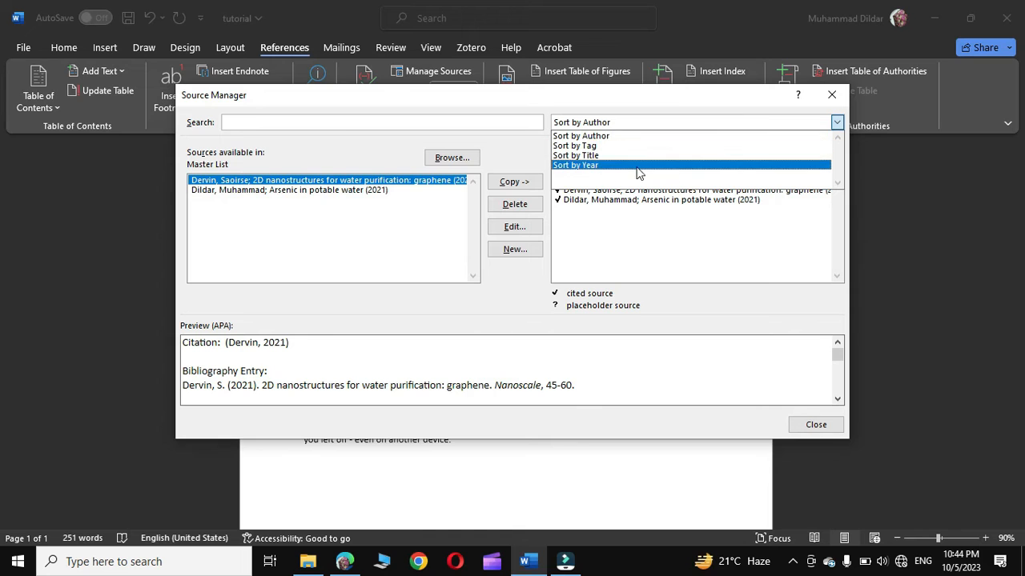
{"action": "left_click", "coordinate": [837, 125]}
{"action": "left_click", "coordinate": [817, 427]}
Insert the built-in References bibliography below the last paragraph of the document.
{"action": "scroll", "coordinate": [641, 441], "scroll_direction": "down", "scroll_amount": 4}
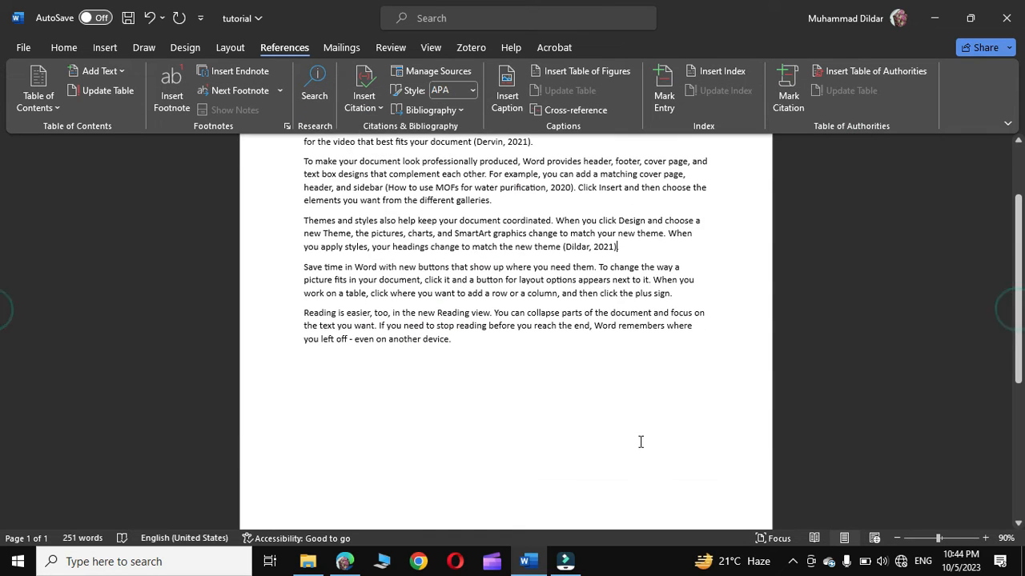
{"action": "left_click", "coordinate": [329, 405]}
{"action": "left_click", "coordinate": [457, 111]}
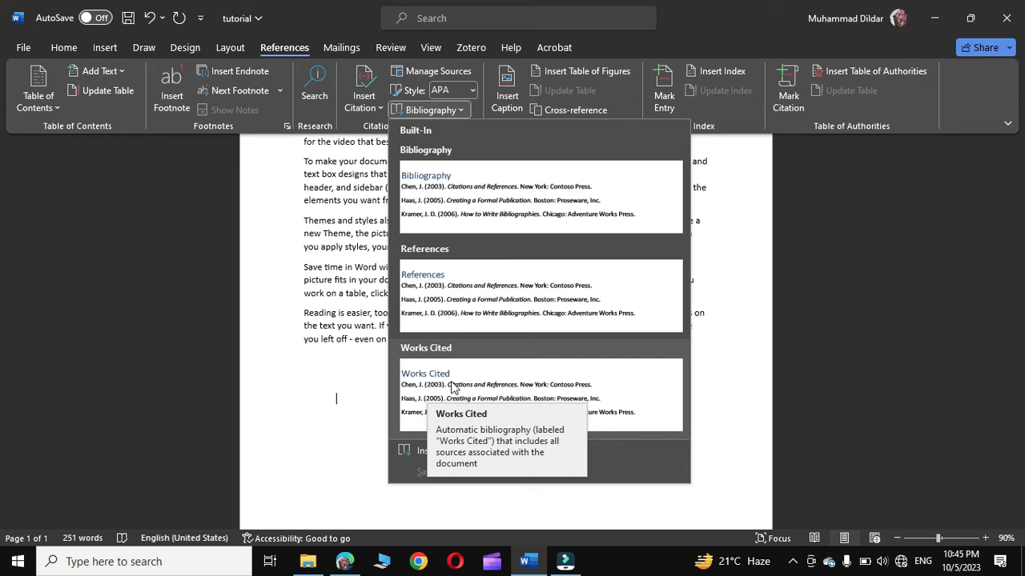
{"action": "left_click", "coordinate": [423, 298]}
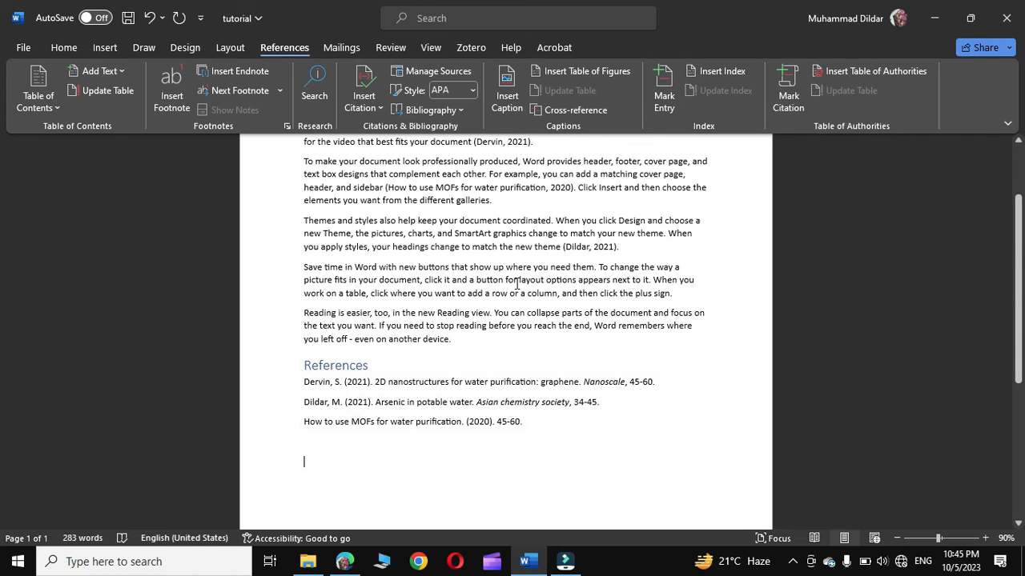
Change the citation style of the document's citations and bibliography to IEEE.
{"action": "scroll", "coordinate": [516, 284], "scroll_direction": "up", "scroll_amount": 2}
{"action": "scroll", "coordinate": [516, 284], "scroll_direction": "down", "scroll_amount": 2}
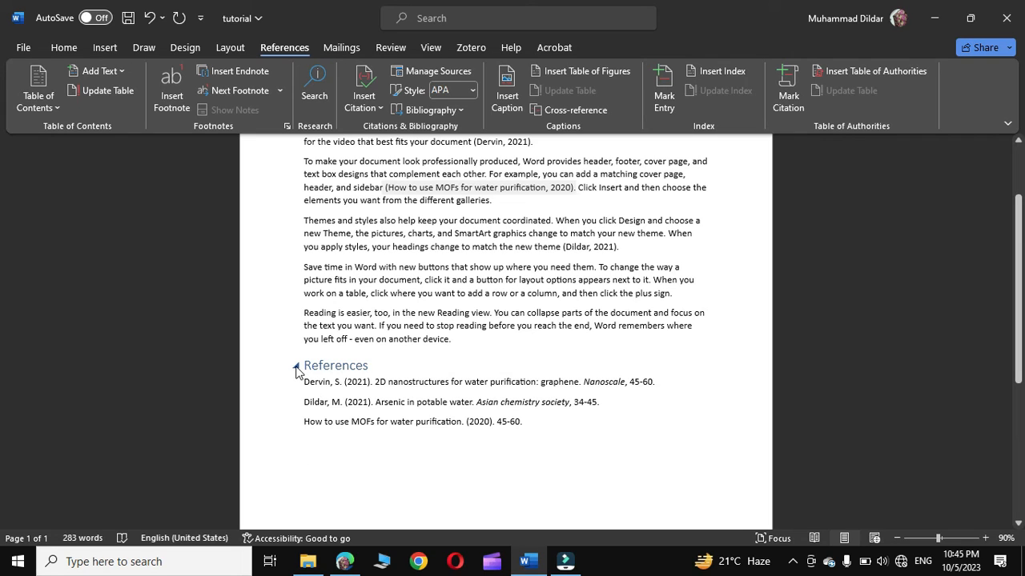
{"action": "left_click", "coordinate": [472, 91]}
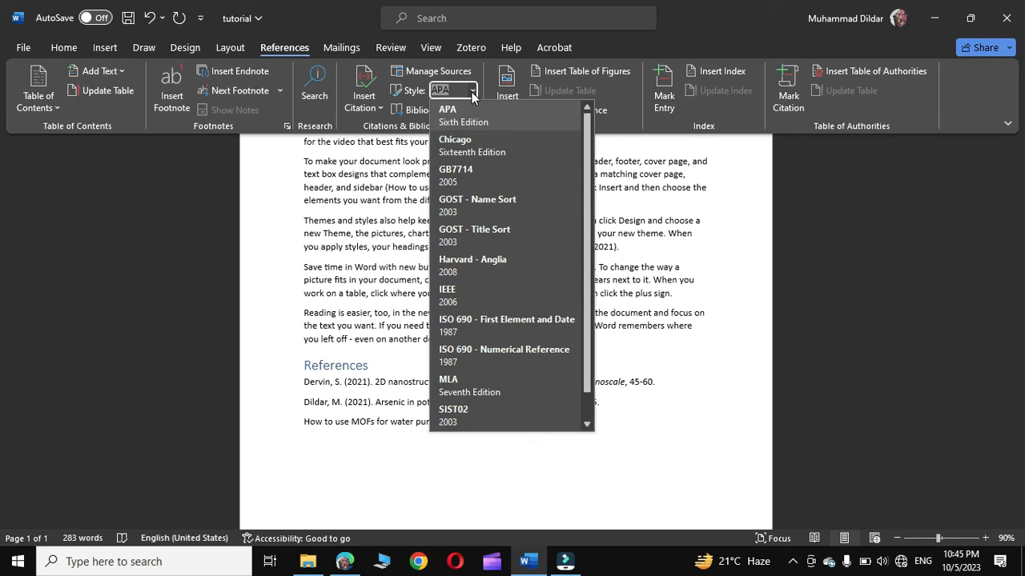
{"action": "left_click", "coordinate": [461, 292]}
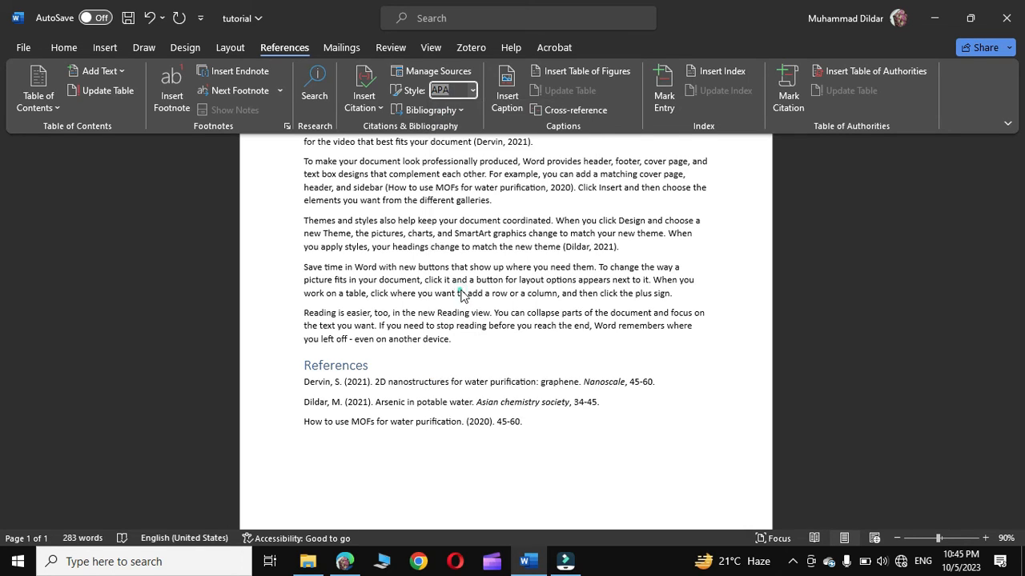
{"action": "left_click", "coordinate": [737, 444]}
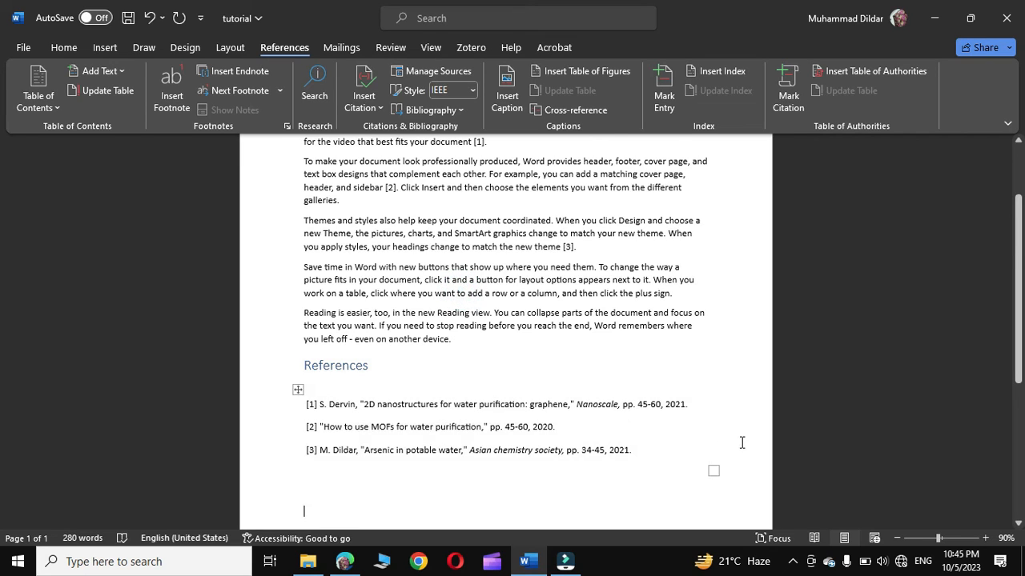
Examine the in-text citations in the first three paragraphs and compare them with the reference list.
{"action": "key", "text": "ctrl+End"}
{"action": "scroll", "coordinate": [720, 380], "scroll_direction": "up", "scroll_amount": 3}
{"action": "scroll", "coordinate": [751, 352], "scroll_direction": "up", "scroll_amount": 1}
{"action": "scroll", "coordinate": [747, 352], "scroll_direction": "up", "scroll_amount": 2}
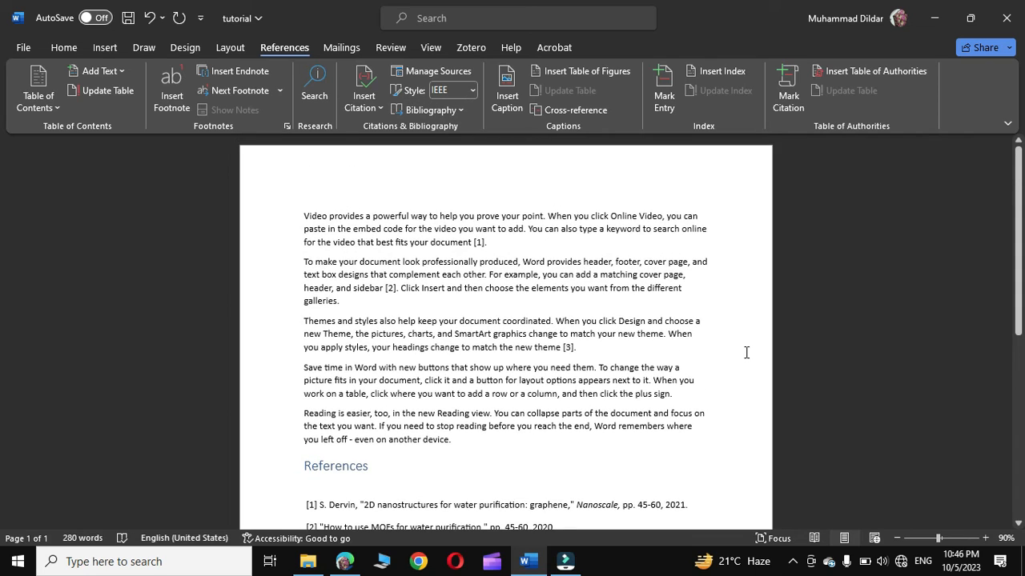
{"action": "left_click", "coordinate": [480, 243]}
{"action": "left_click", "coordinate": [479, 242]}
{"action": "left_click", "coordinate": [391, 290]}
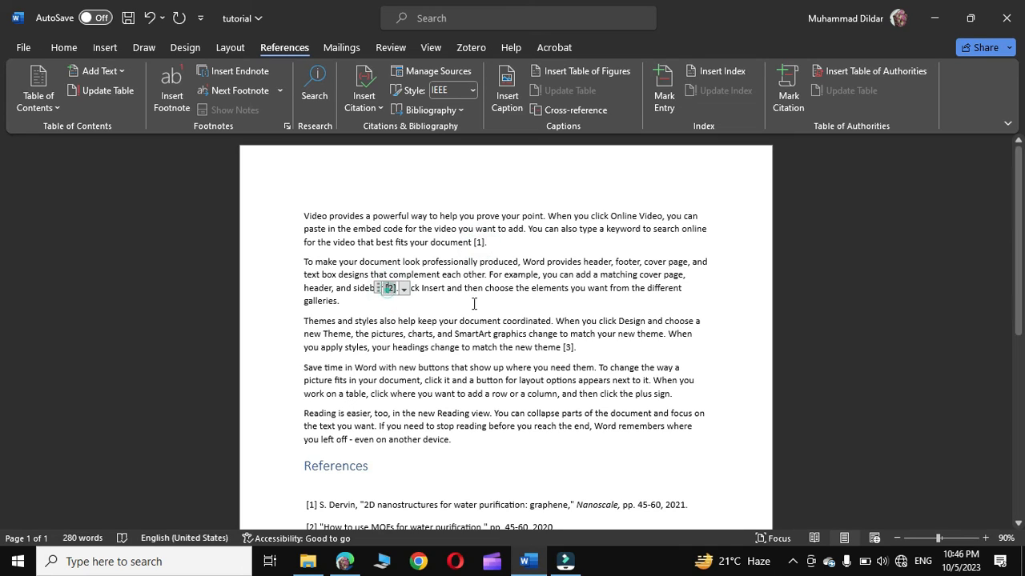
{"action": "left_click", "coordinate": [567, 348]}
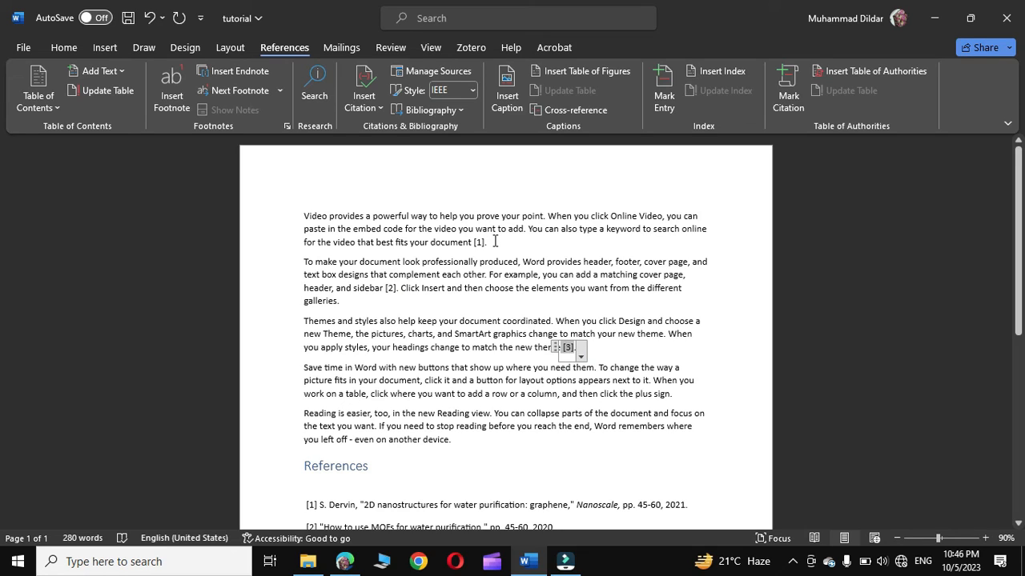
{"action": "scroll", "coordinate": [472, 387], "scroll_direction": "down", "scroll_amount": 1}
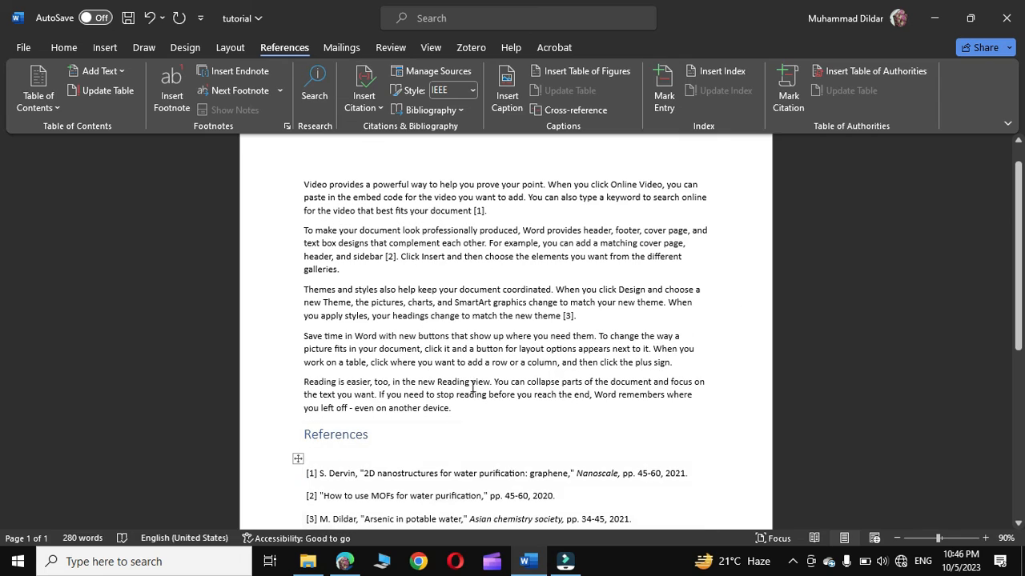
Edit the citation at the end of the first paragraph to add page 34.
{"action": "left_click", "coordinate": [480, 212]}
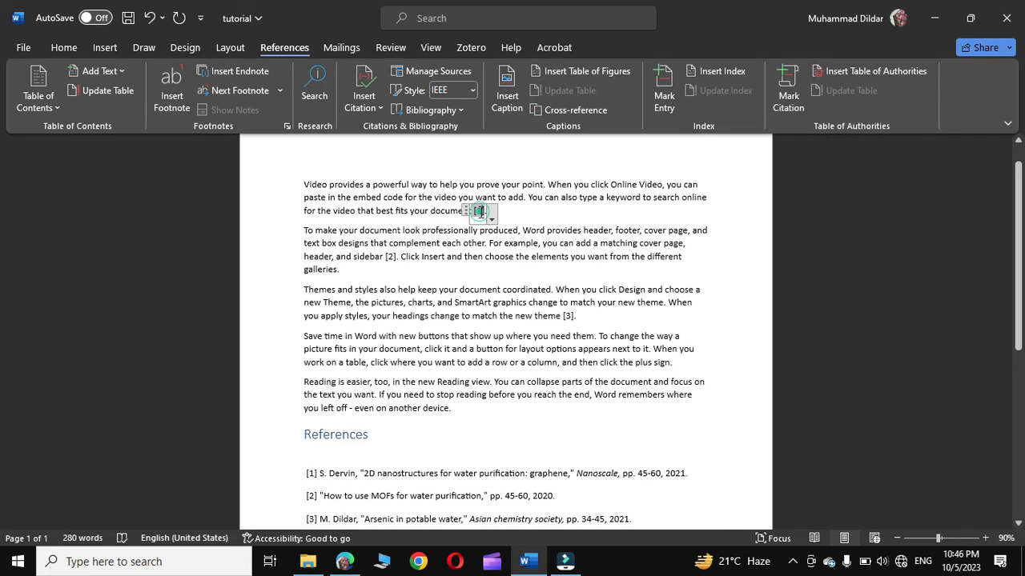
{"action": "left_click", "coordinate": [491, 221]}
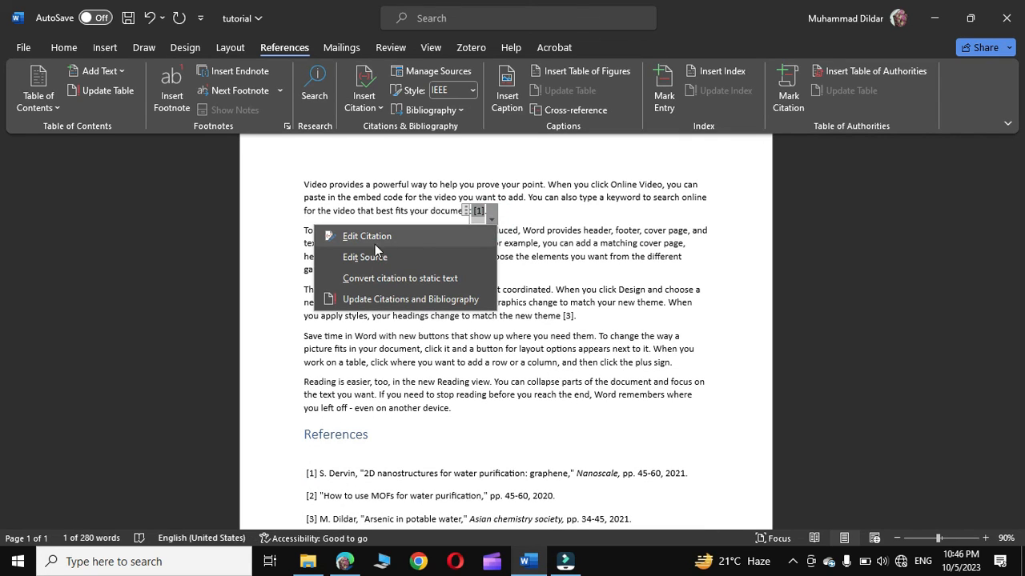
{"action": "left_click", "coordinate": [347, 237]}
{"action": "type", "text": "34"}
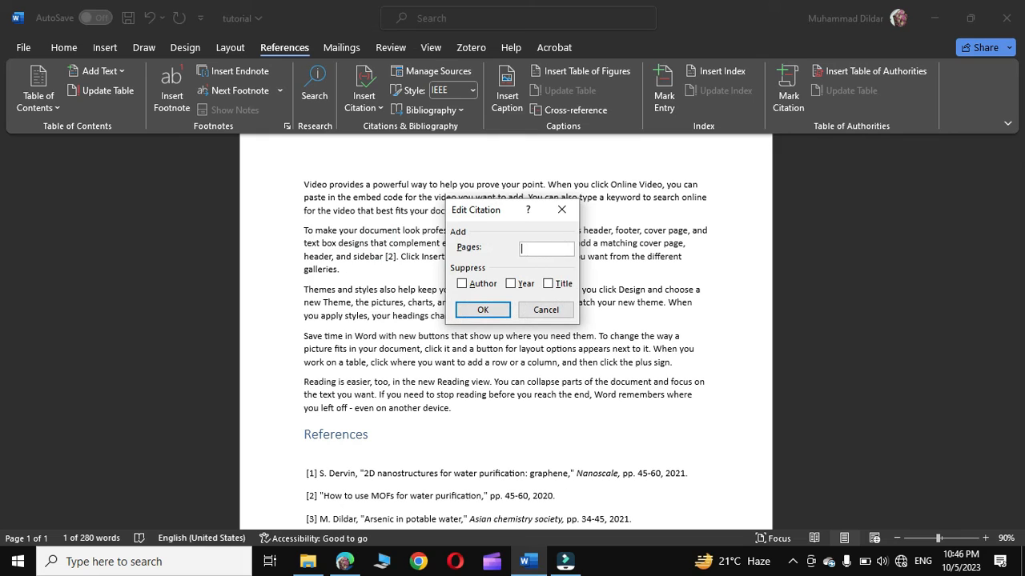
{"action": "left_click", "coordinate": [480, 309]}
Update the citations and bibliography from the References block, and check the edited citation in the first paragraph.
{"action": "scroll", "coordinate": [484, 352], "scroll_direction": "down", "scroll_amount": 2}
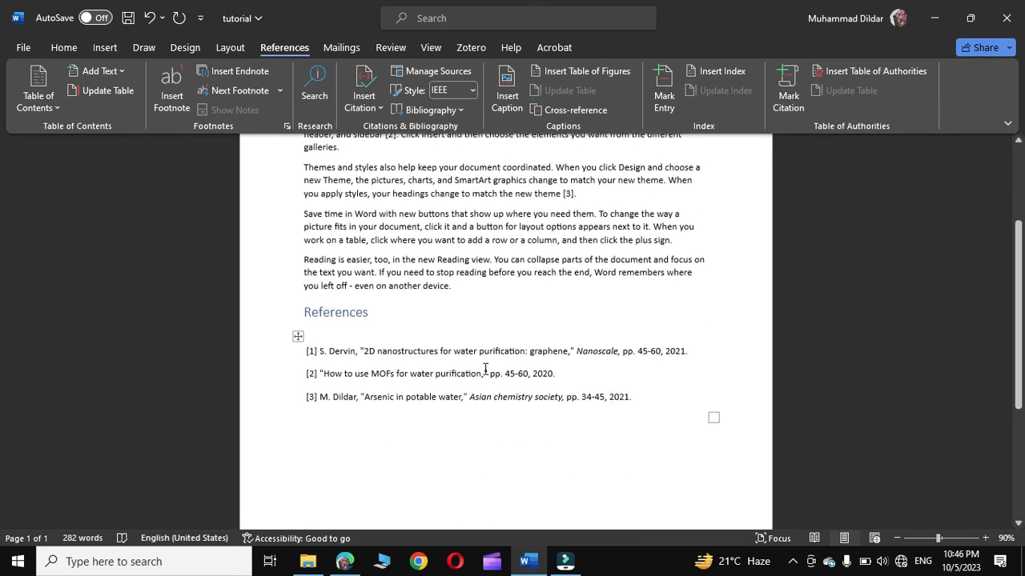
{"action": "left_click", "coordinate": [372, 380]}
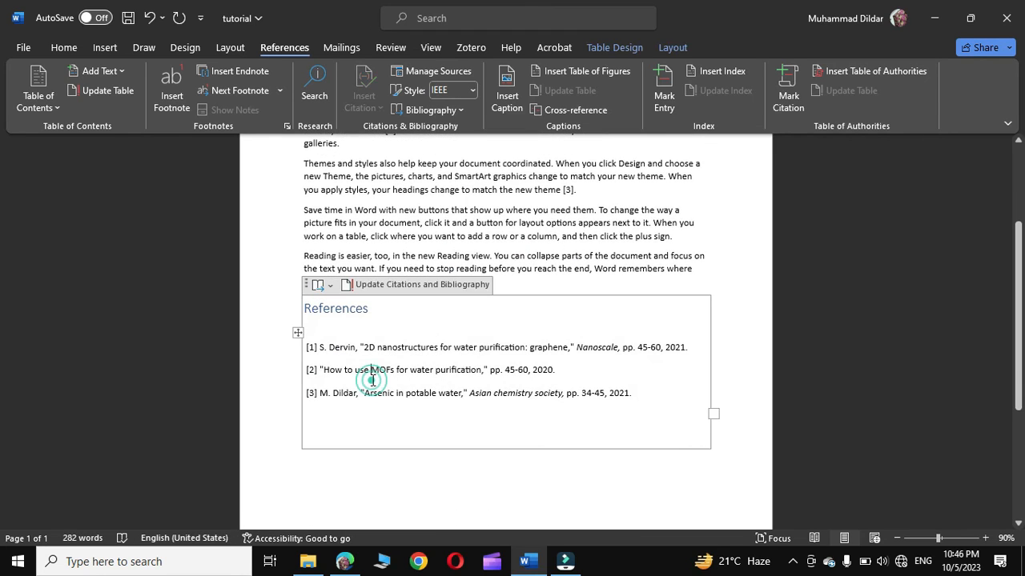
{"action": "left_click", "coordinate": [394, 286]}
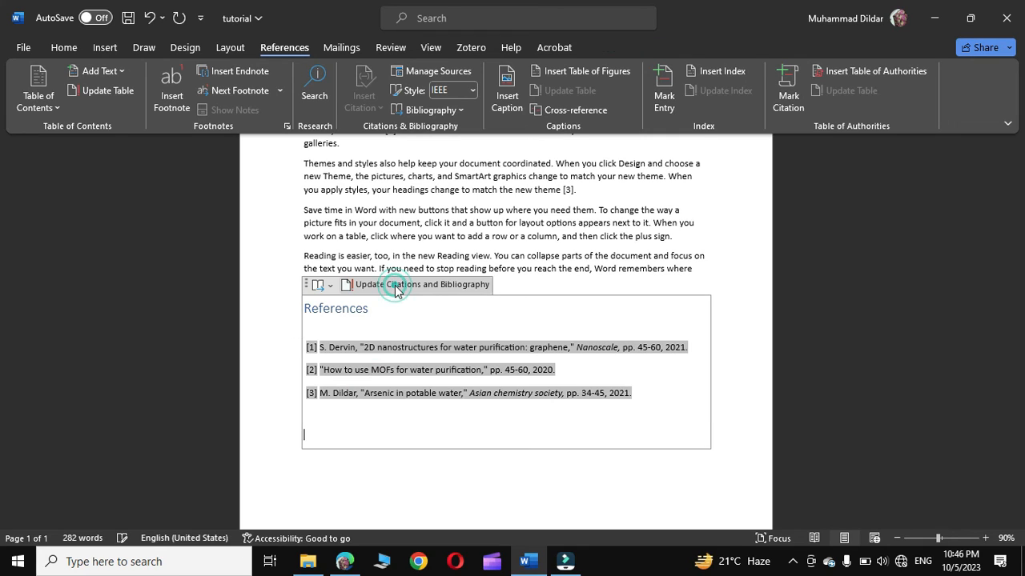
{"action": "left_click", "coordinate": [504, 477]}
{"action": "scroll", "coordinate": [739, 344], "scroll_direction": "up", "scroll_amount": 2}
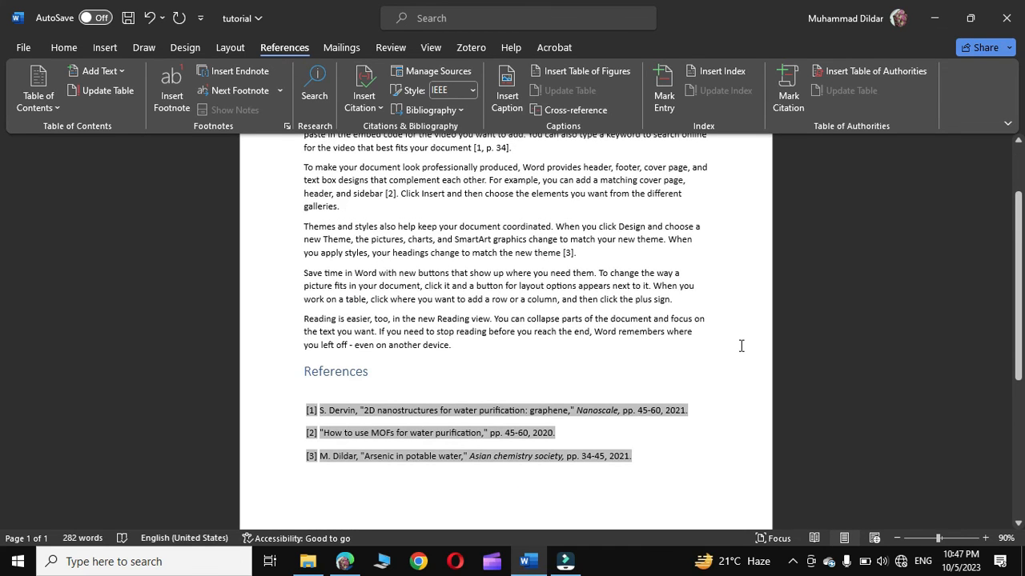